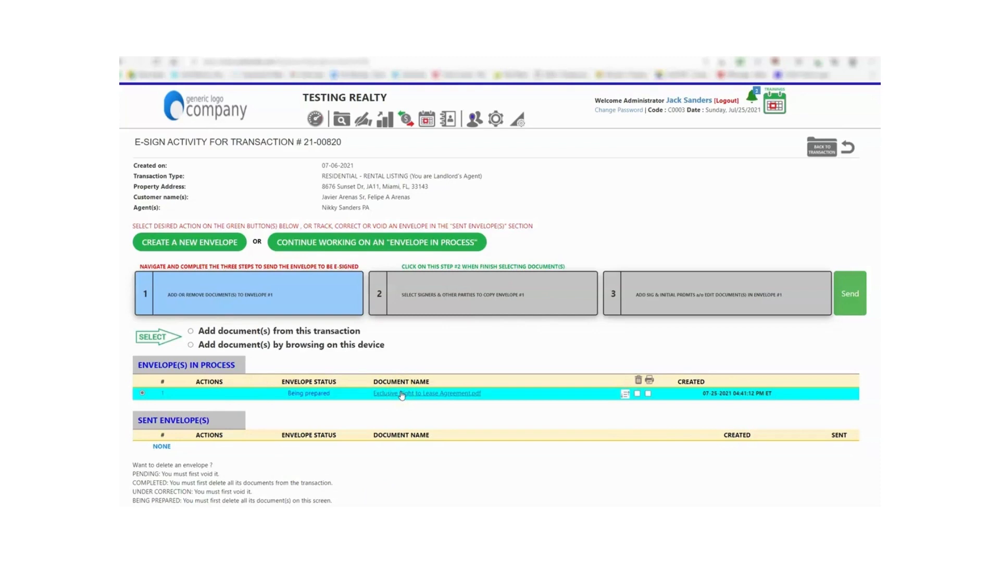
- Send the Exclusive Right to Lease Agreement envelope and open sent envelope 1's e-sign status
{"action": "left_click", "coordinate": [850, 298]}
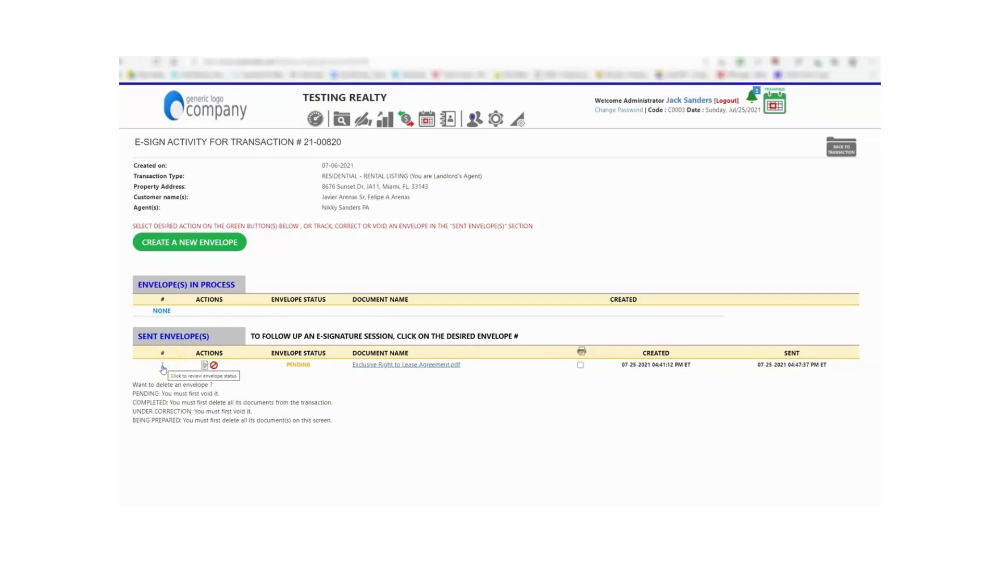
{"action": "left_click", "coordinate": [164, 368]}
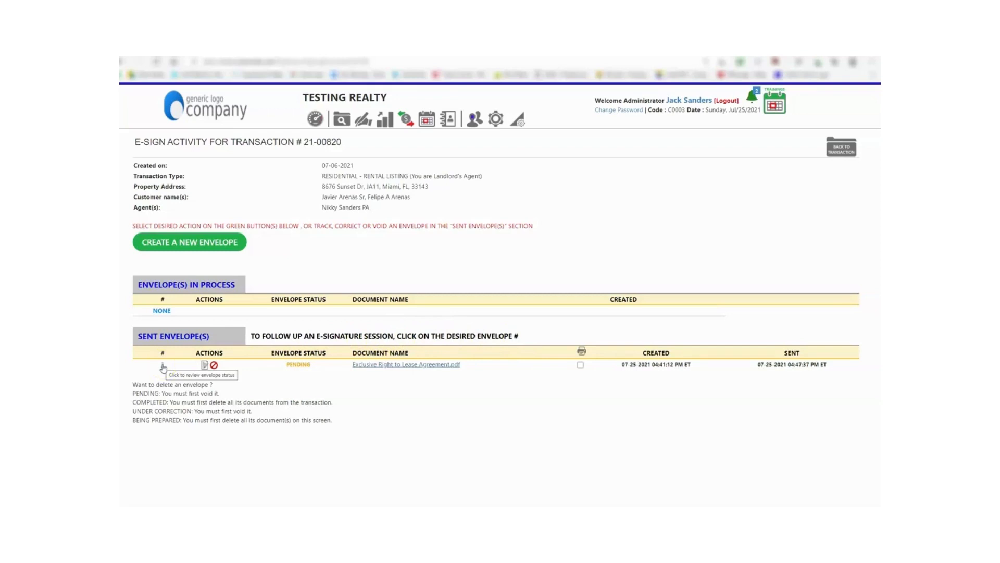
{"action": "left_click", "coordinate": [162, 367]}
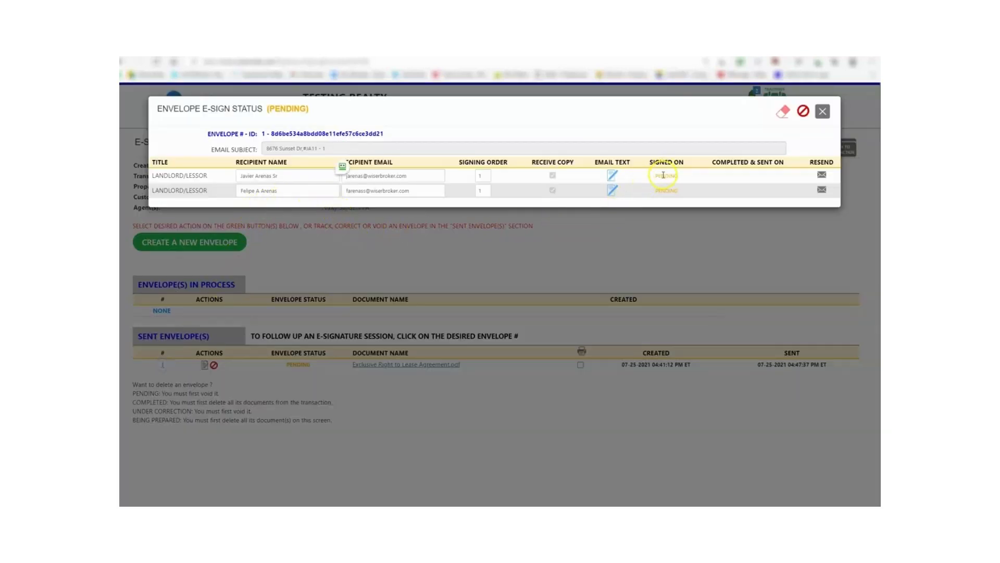
- Delete the extra 's' from the second landlord's e-mail address and confirm the update alert
{"action": "mouse_move", "coordinate": [660, 176]}
{"action": "left_click", "coordinate": [363, 191]}
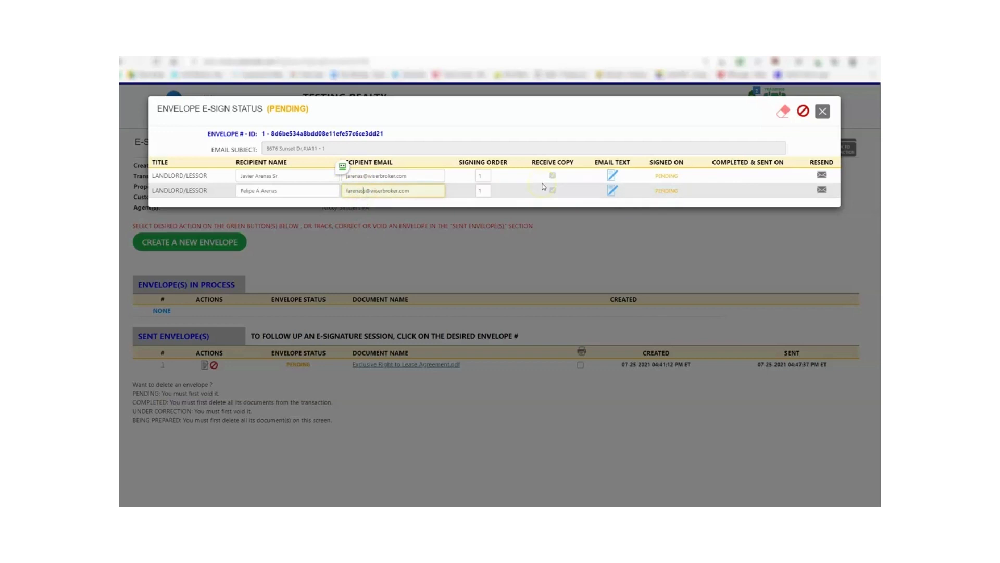
{"action": "key", "text": "BackSpace"}
{"action": "left_click", "coordinate": [521, 189]}
{"action": "left_click", "coordinate": [424, 92]}
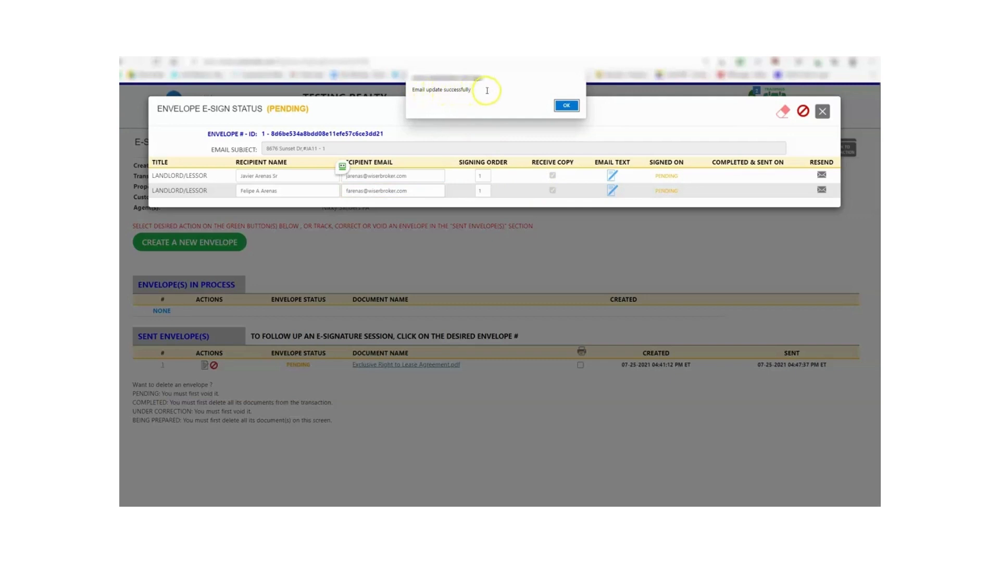
{"action": "left_click", "coordinate": [567, 105]}
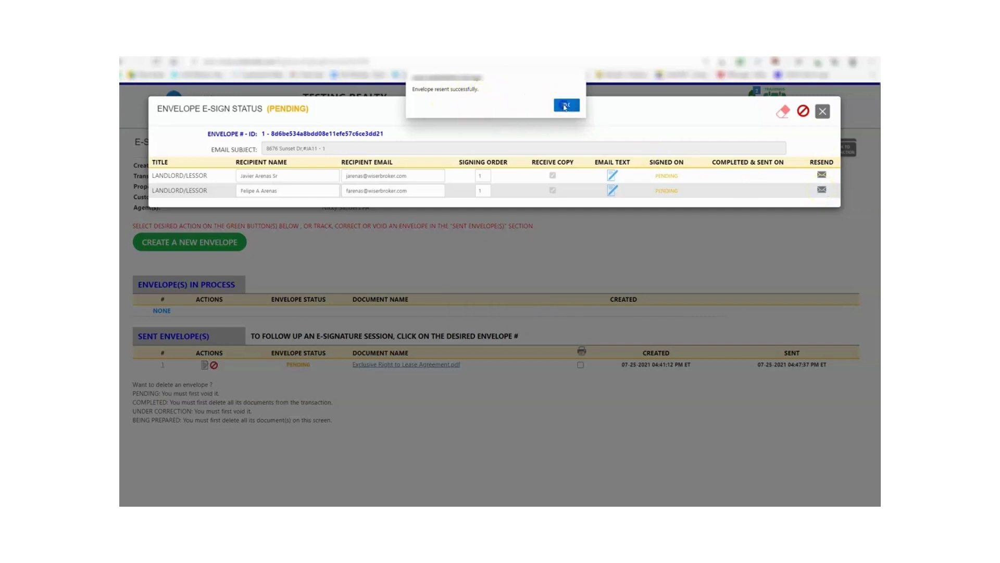
- Acknowledge the 'Envelope resent successfully' alert and close the envelope status window
{"action": "left_click", "coordinate": [566, 105]}
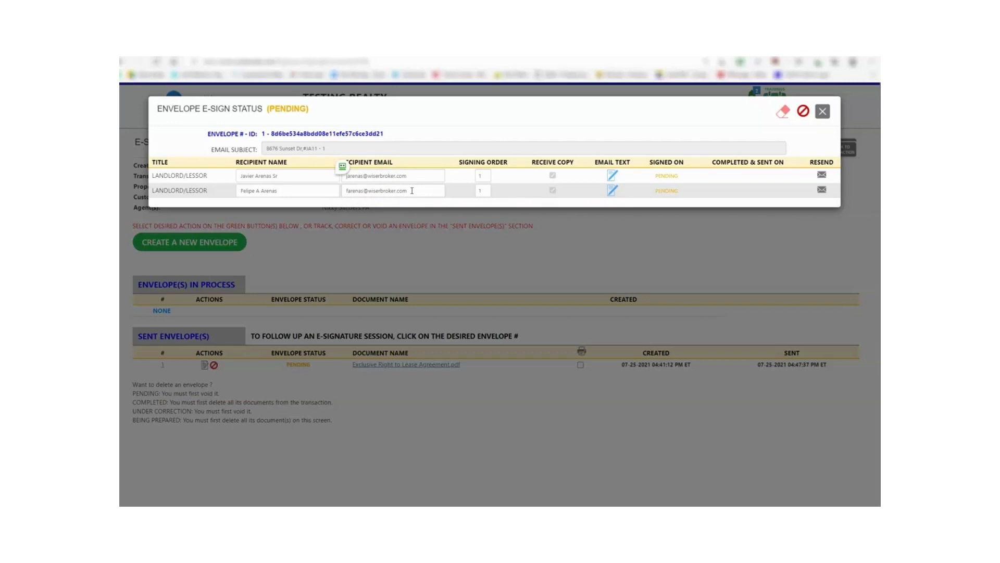
{"action": "left_click_drag", "start_coordinate": [412, 191], "coordinate": [306, 193]}
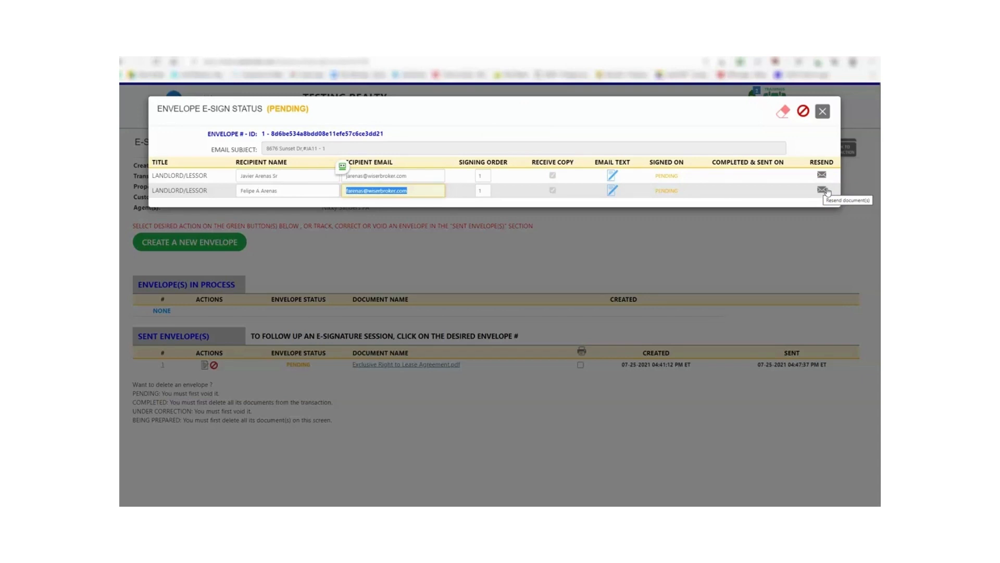
{"action": "left_click", "coordinate": [824, 113]}
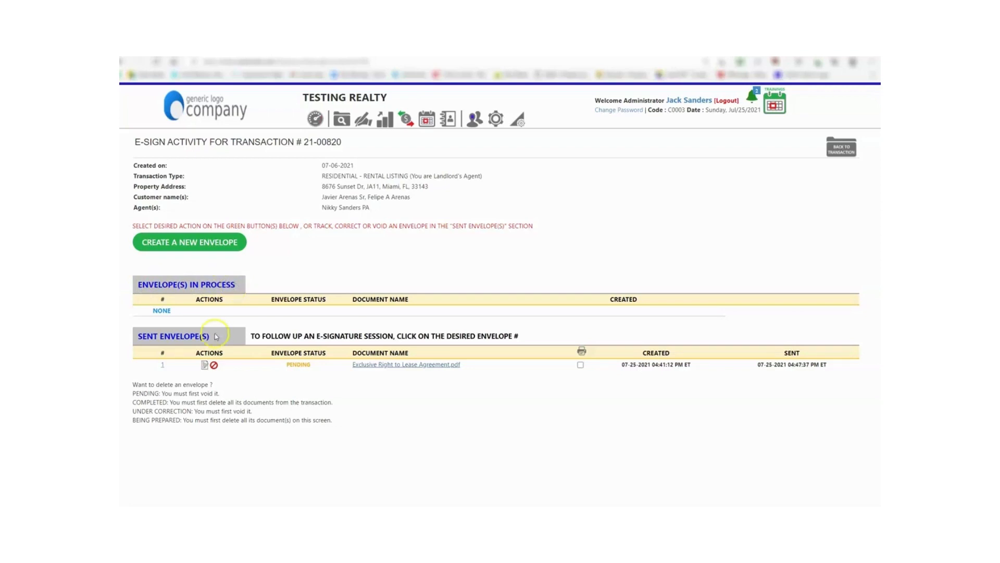
- Put the sent lease agreement envelope under correction, answering Yes to the warning
{"action": "left_click", "coordinate": [205, 364]}
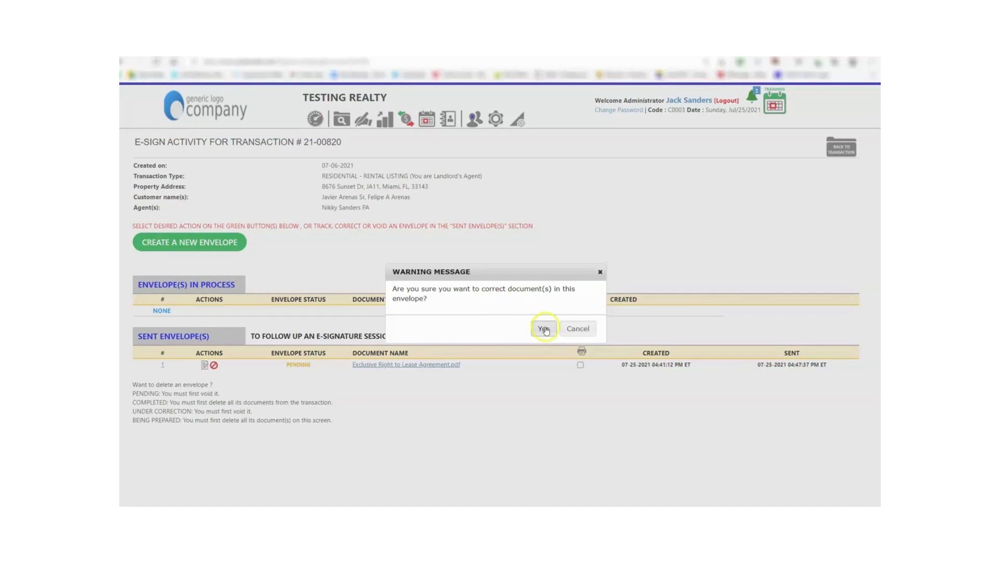
{"action": "left_click", "coordinate": [544, 328]}
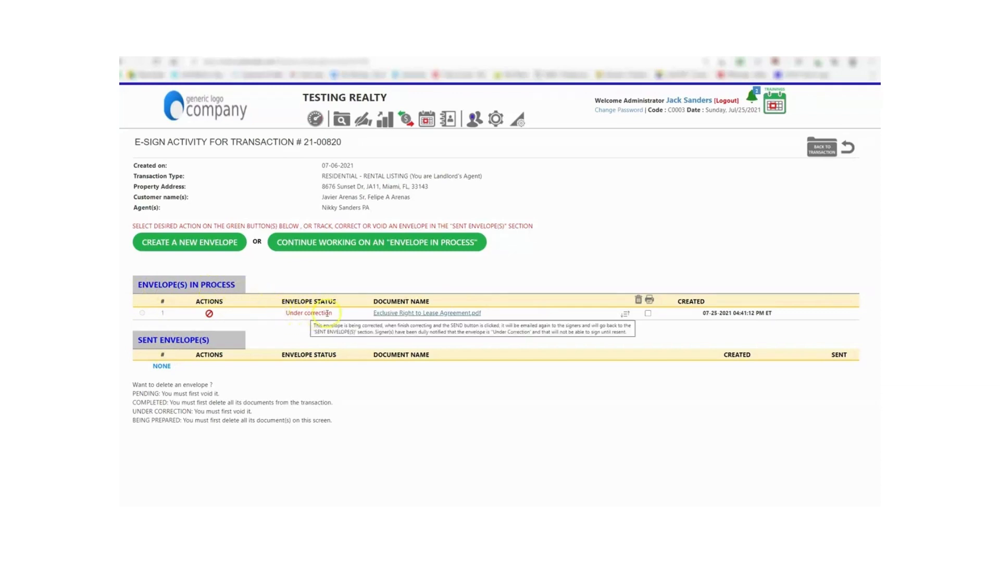
{"action": "mouse_move", "coordinate": [332, 315]}
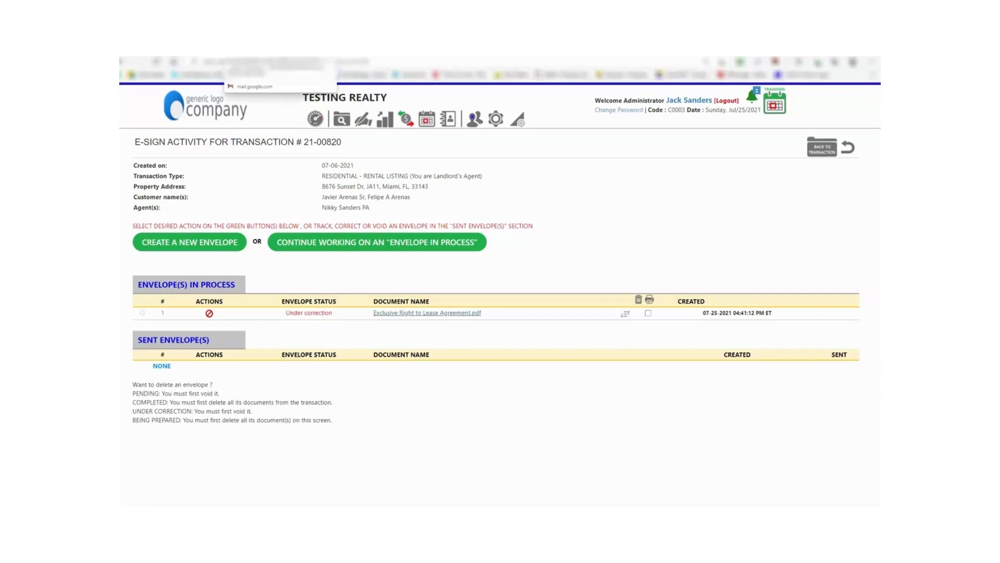
- In Gmail, follow the newest 'Document(s) to e-sign' email's signing link and close the under-correction notice
{"action": "left_click", "coordinate": [295, 49]}
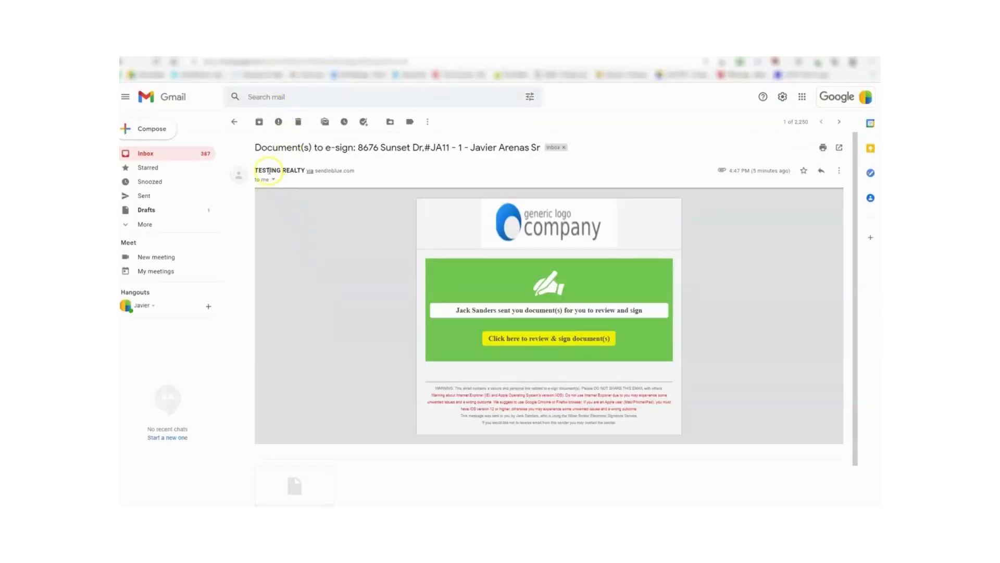
{"action": "left_click", "coordinate": [235, 121]}
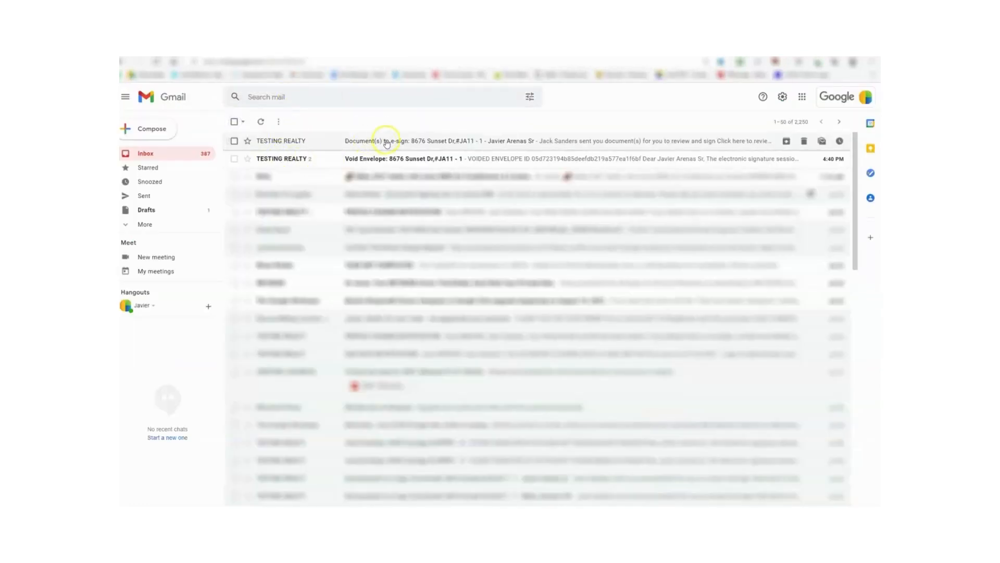
{"action": "left_click", "coordinate": [433, 142]}
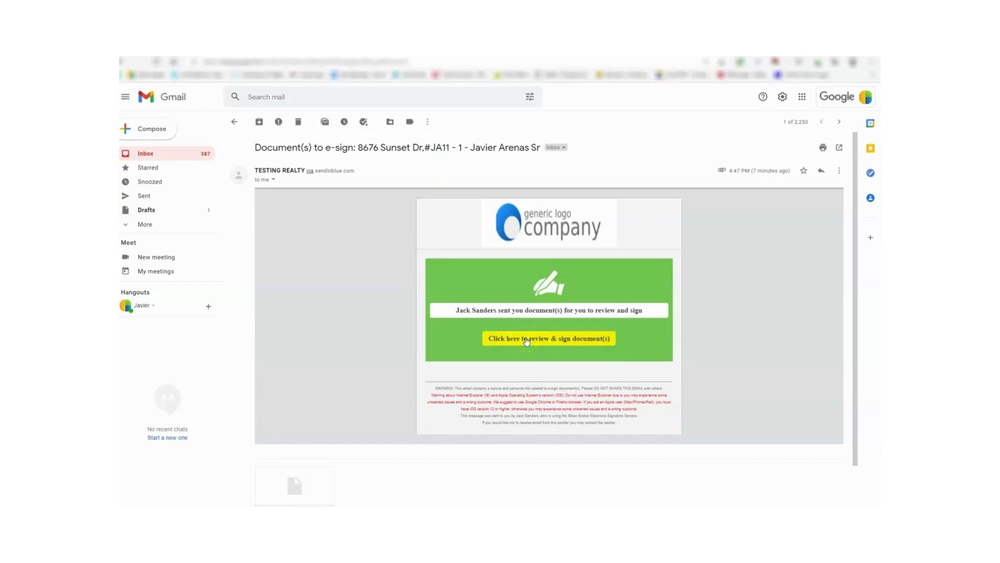
{"action": "left_click", "coordinate": [526, 341]}
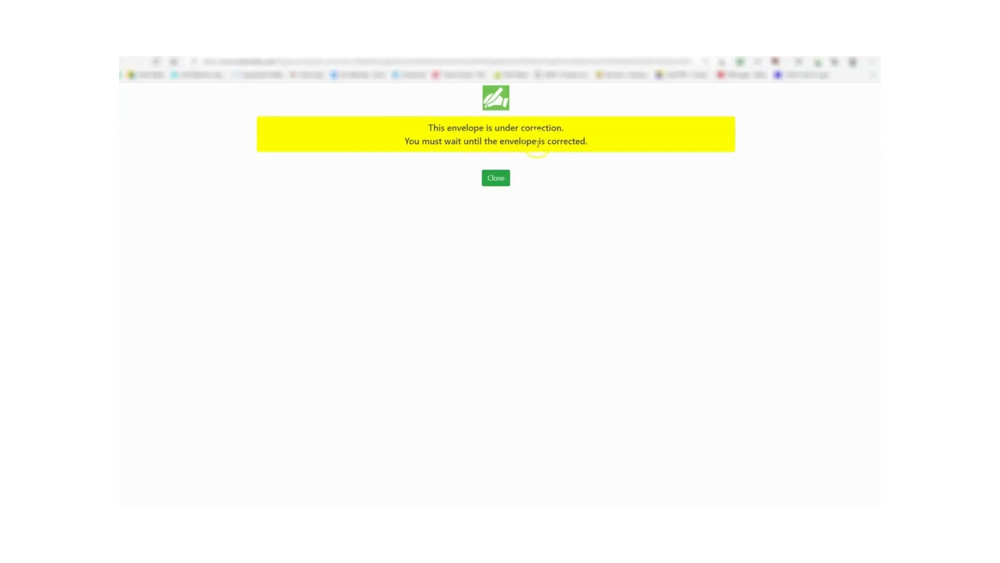
{"action": "left_click", "coordinate": [499, 179]}
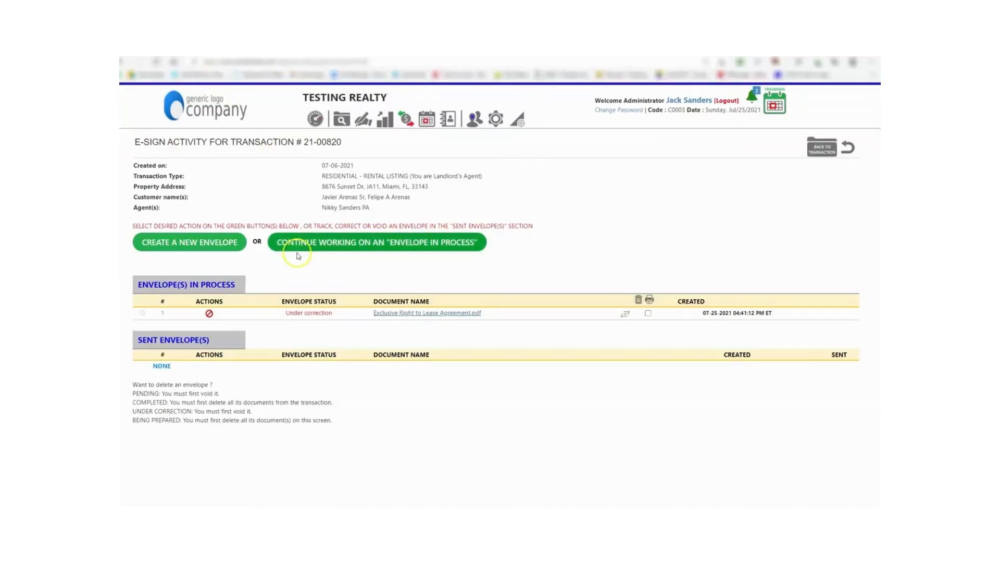
- Back in Wiser Broker, continue working on envelope #1 in process
{"action": "left_click", "coordinate": [391, 314]}
{"action": "left_click", "coordinate": [321, 243]}
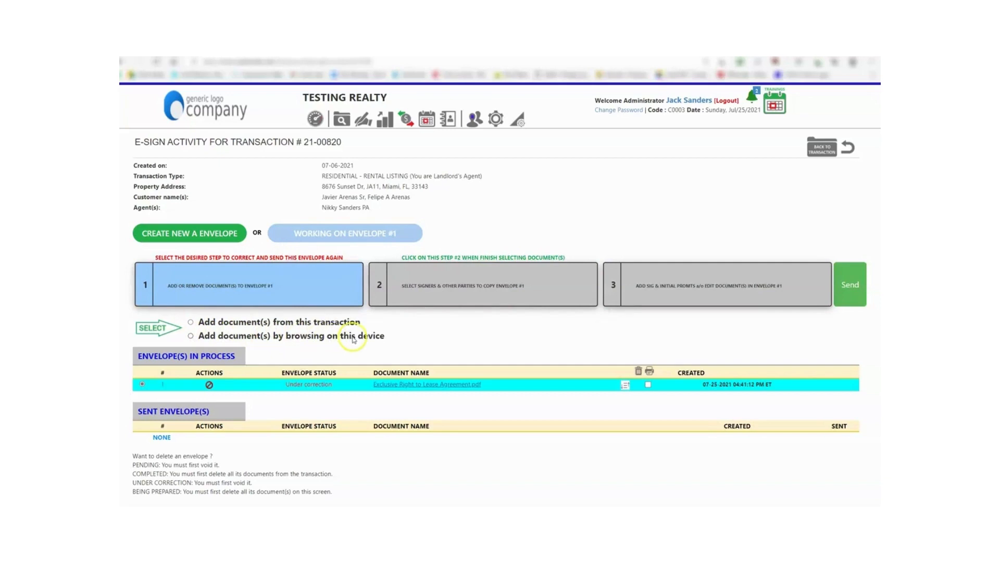
- Add Tax Roll printout.pdf from this transaction to envelope #1 and resume the envelope
{"action": "left_click", "coordinate": [190, 323]}
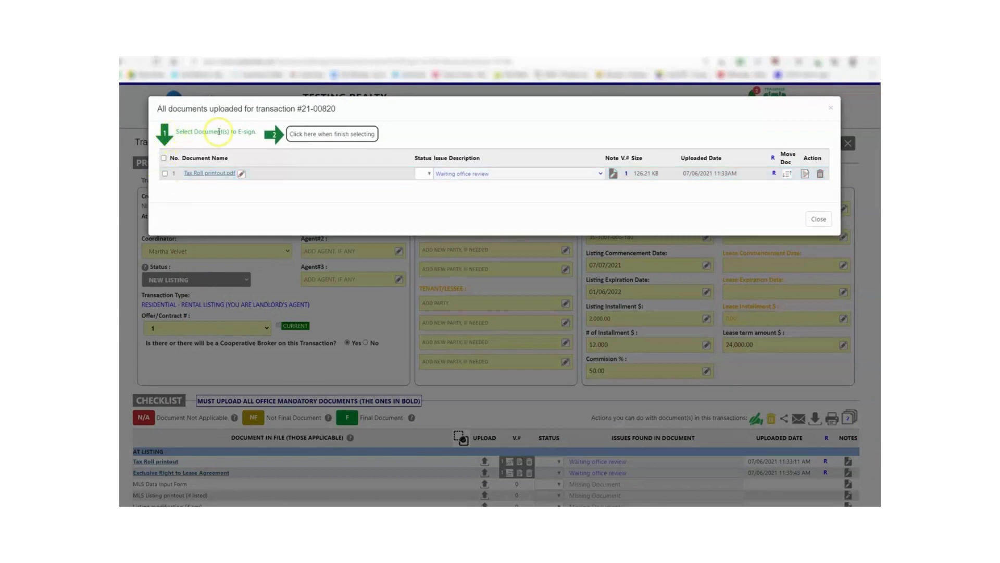
{"action": "left_click", "coordinate": [165, 174]}
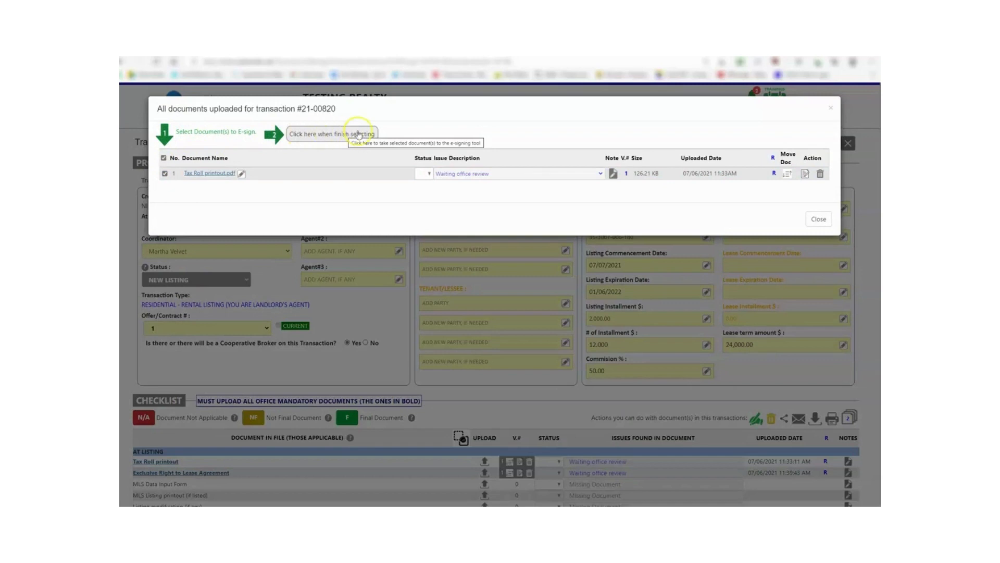
{"action": "left_click", "coordinate": [339, 135]}
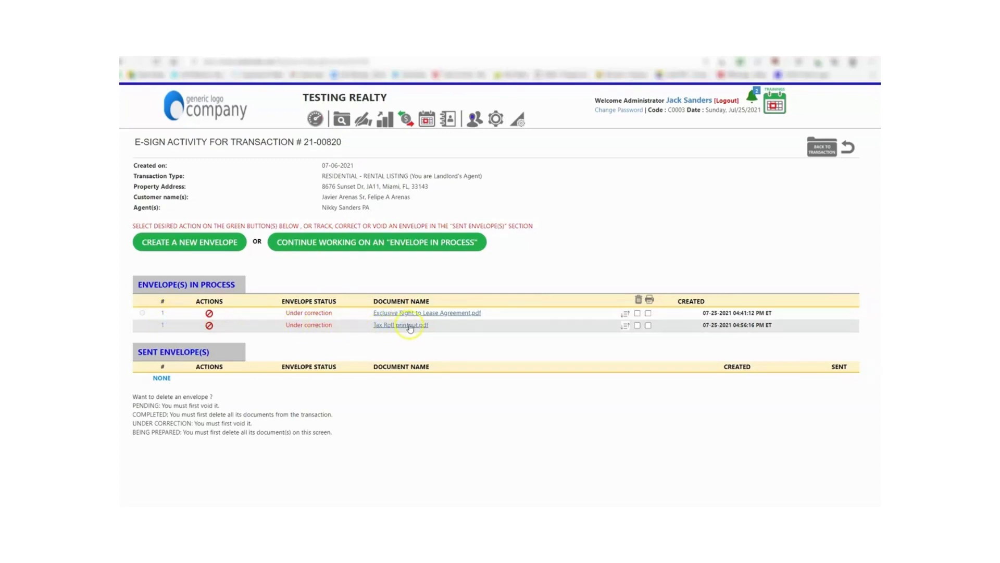
{"action": "left_click", "coordinate": [376, 243]}
- Go to the recipients step and add a new recipient row with role OTHER
{"action": "left_click", "coordinate": [323, 274]}
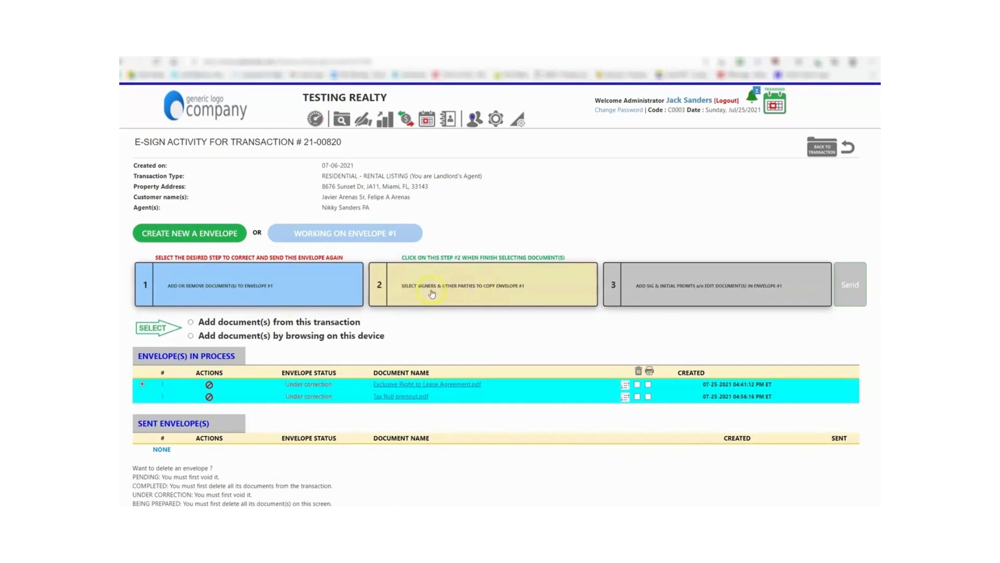
{"action": "left_click", "coordinate": [433, 291]}
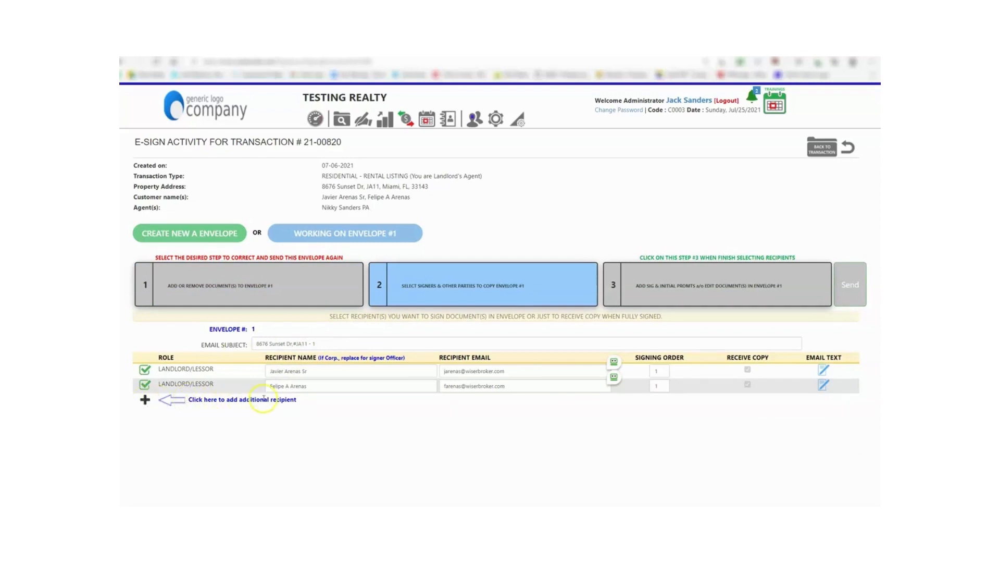
{"action": "left_click", "coordinate": [145, 400]}
{"action": "left_click", "coordinate": [169, 400]}
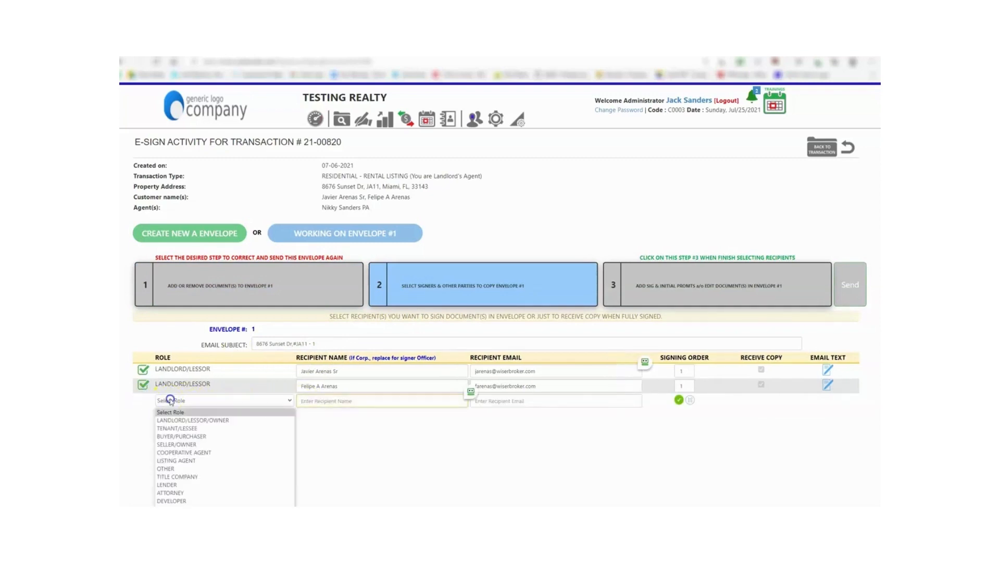
{"action": "left_click", "coordinate": [166, 468]}
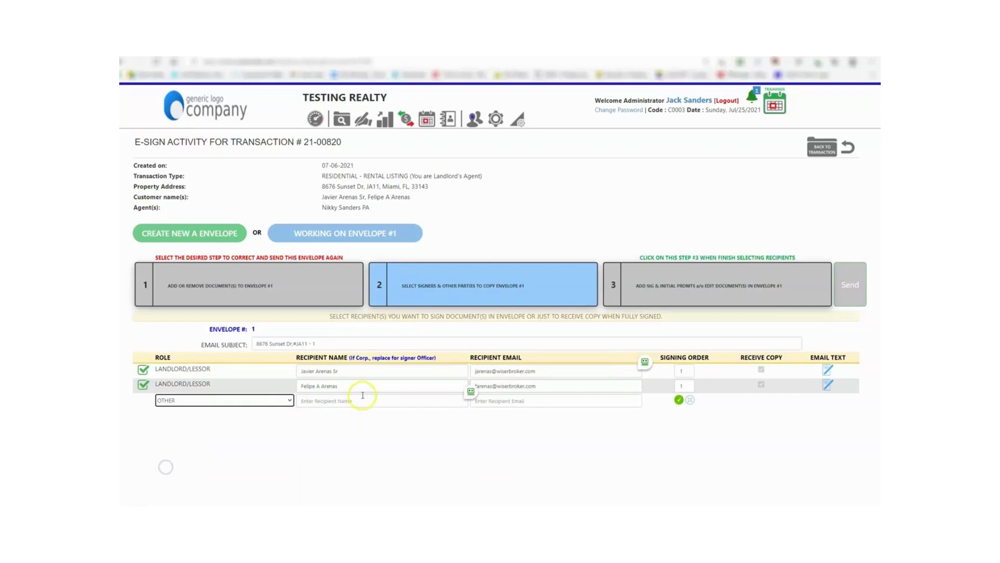
- Enter the new recipient's name and e-mail, confirm them, and set Receive Copy
{"action": "left_click", "coordinate": [328, 404]}
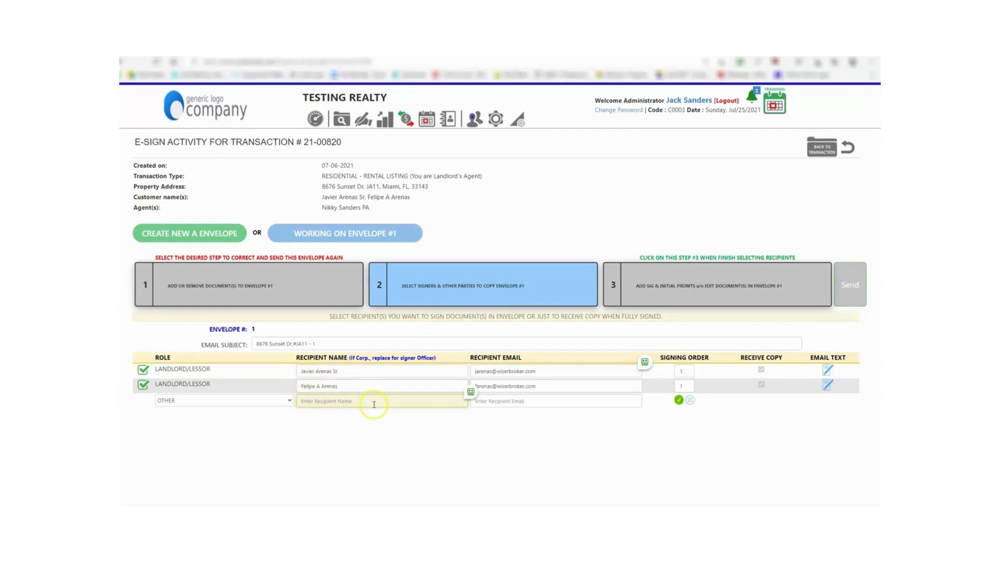
{"action": "type", "text": "sister name"}
{"action": "left_click", "coordinate": [586, 400]}
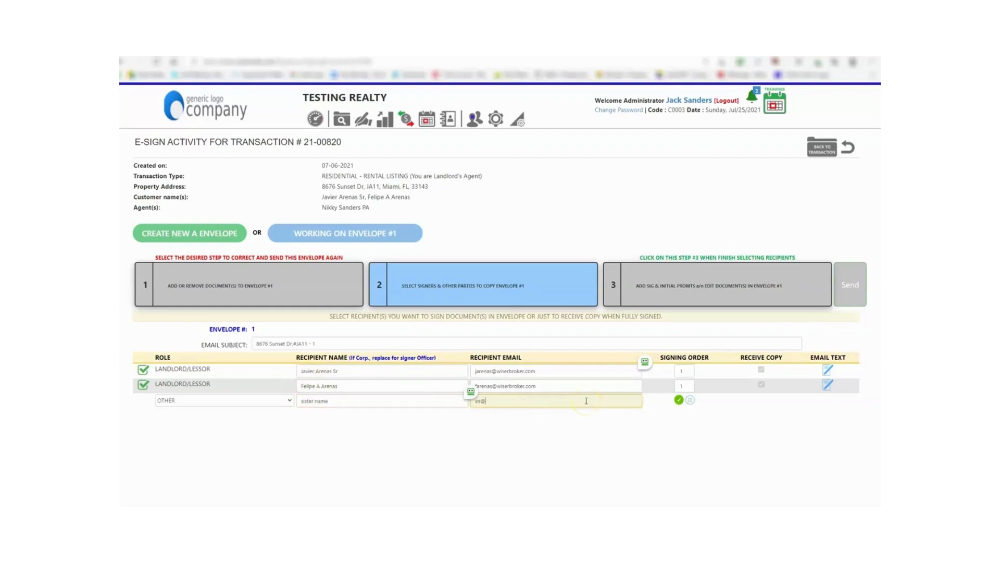
{"action": "left_click", "coordinate": [679, 401]}
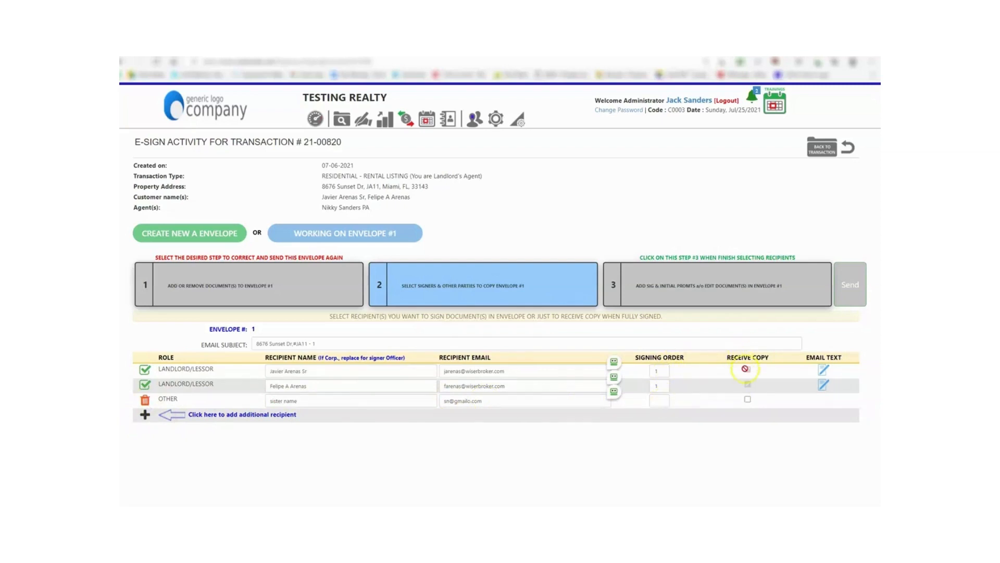
{"action": "left_click", "coordinate": [747, 400]}
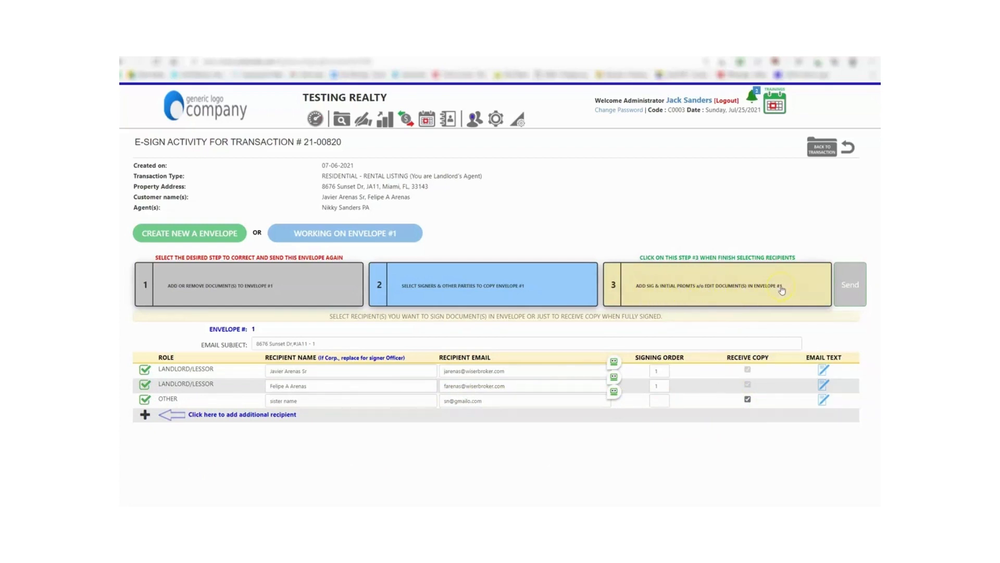
- Go to step 3 and open the prompt editor for Tax Roll printout.pdf
{"action": "left_click", "coordinate": [731, 288]}
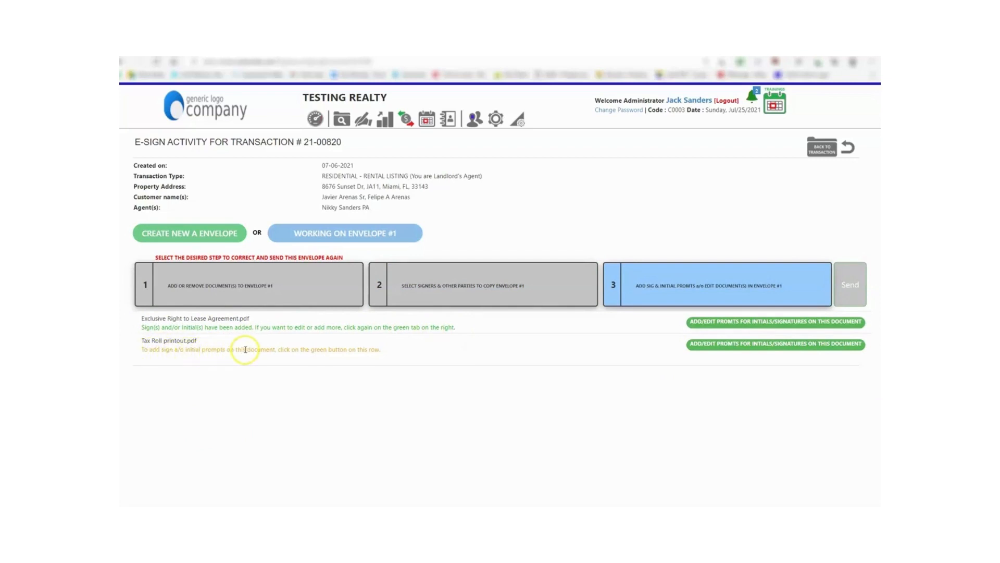
{"action": "left_click", "coordinate": [707, 347]}
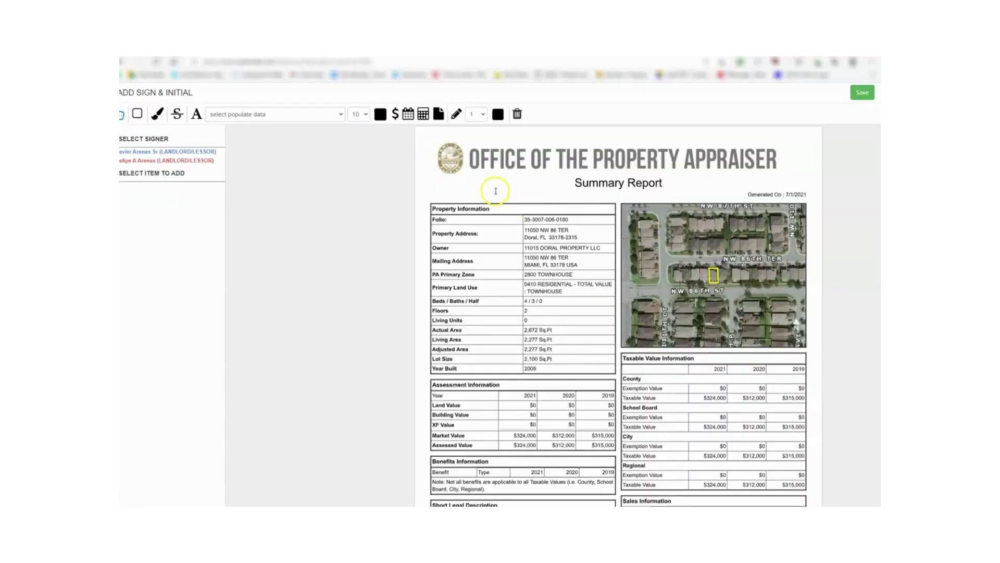
- Place INI initials prompts for both landlords beside Summary Report, then save and close
{"action": "left_click", "coordinate": [149, 152]}
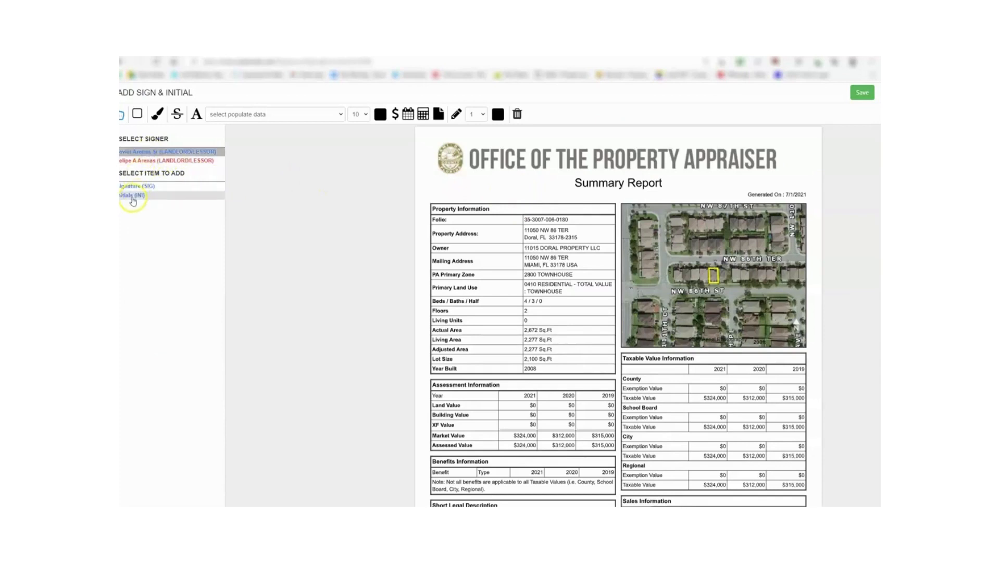
{"action": "left_click", "coordinate": [134, 195]}
{"action": "left_click", "coordinate": [441, 188]}
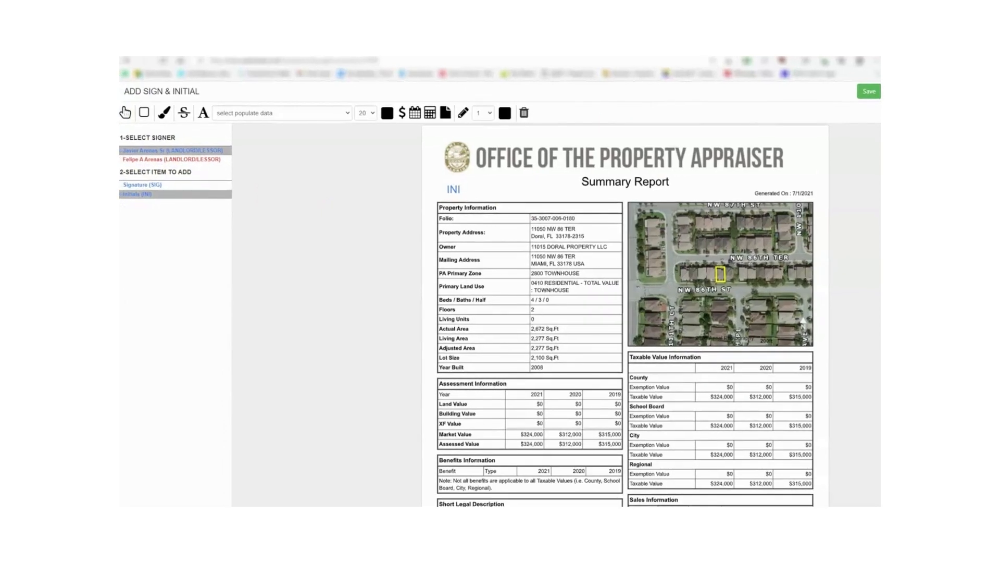
{"action": "left_click", "coordinate": [144, 159]}
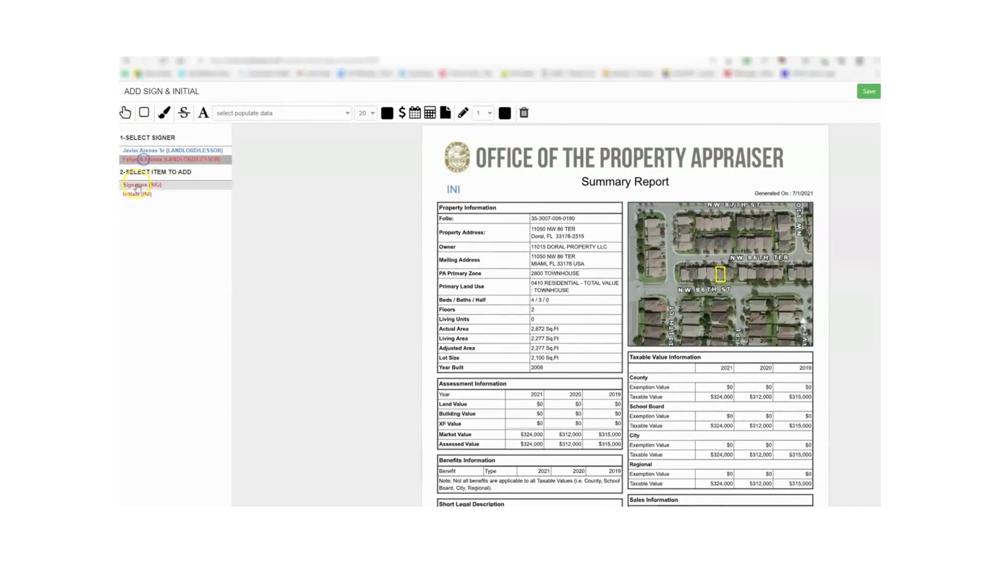
{"action": "left_click", "coordinate": [134, 193]}
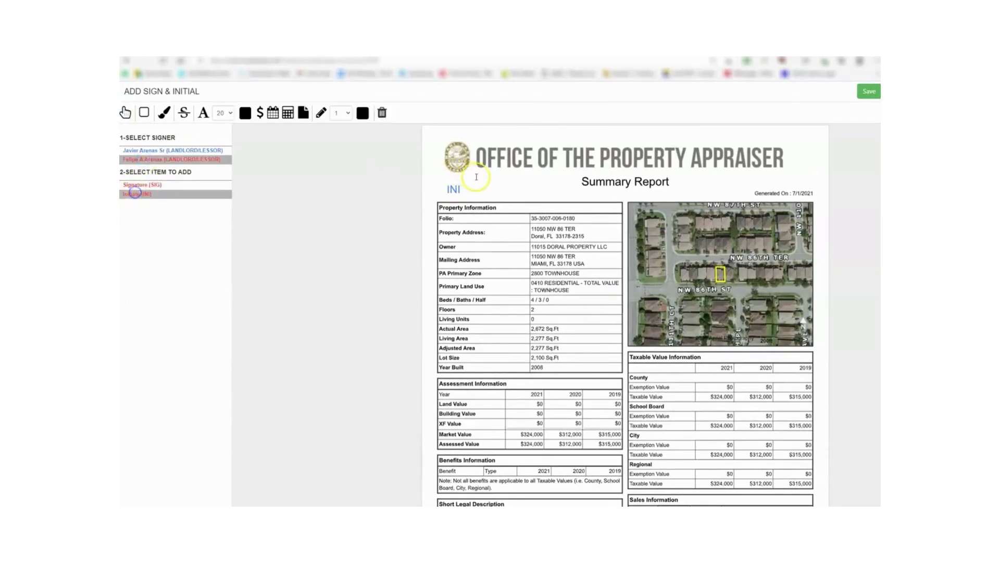
{"action": "left_click", "coordinate": [689, 185]}
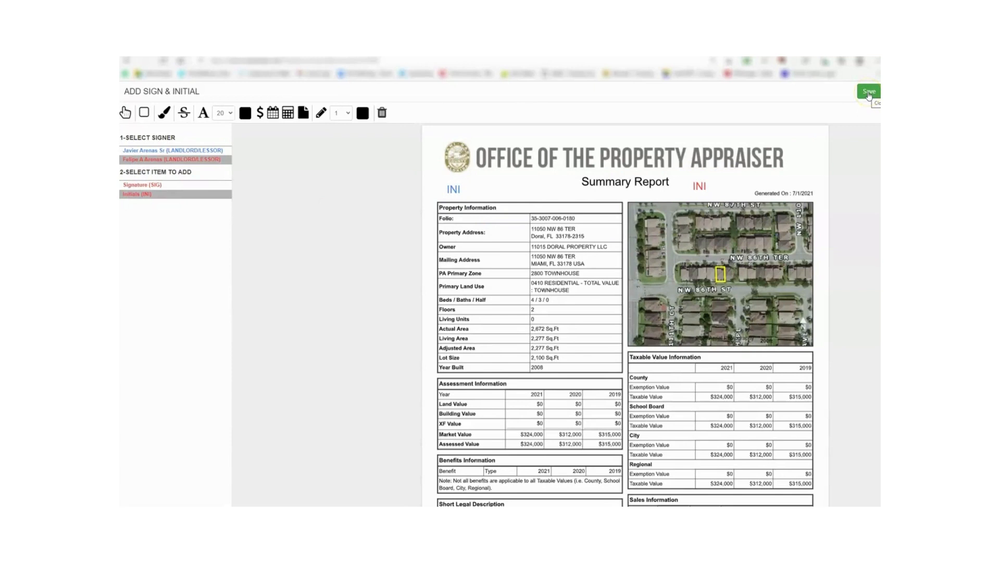
{"action": "left_click", "coordinate": [869, 92]}
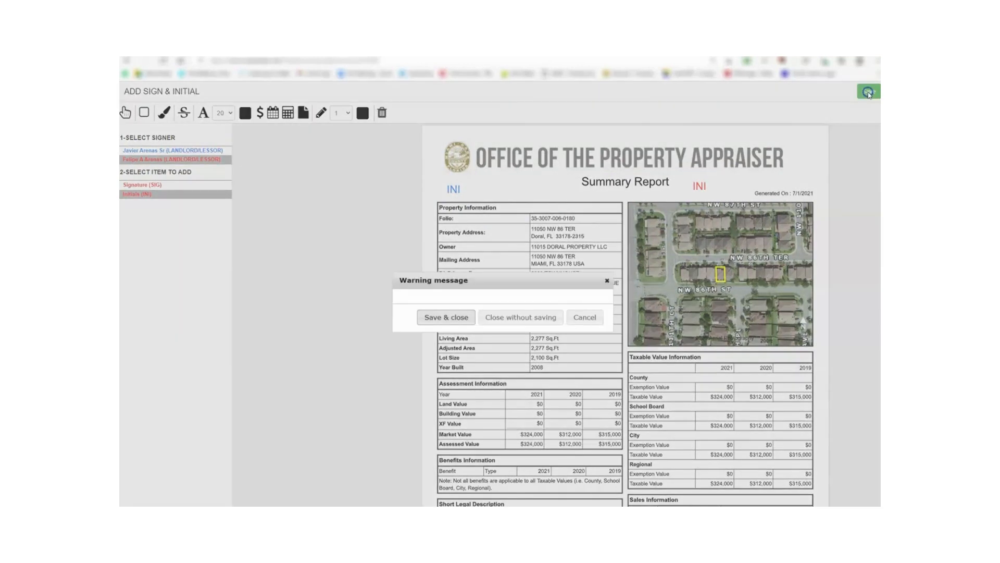
{"action": "left_click", "coordinate": [443, 319]}
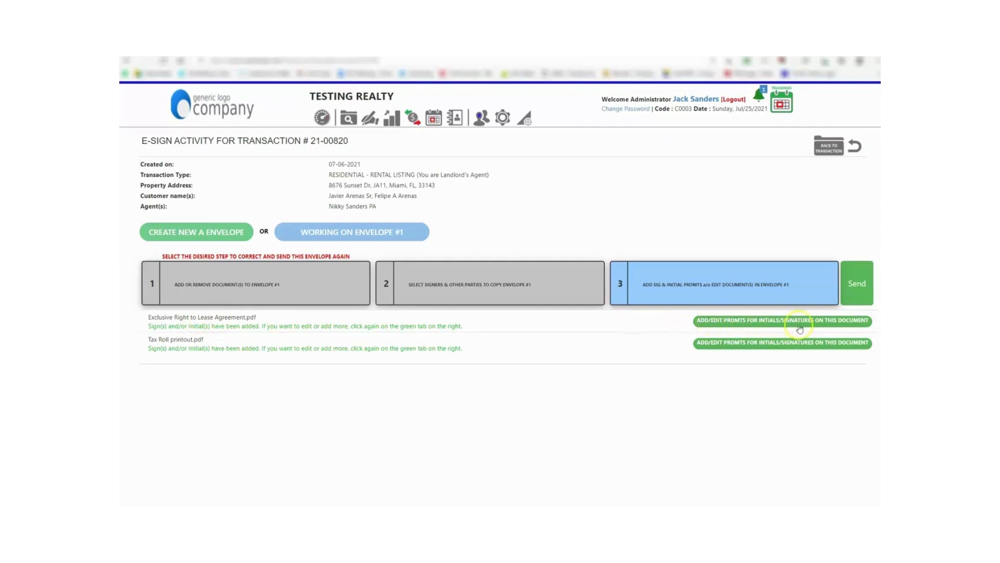
- Open the Exclusive Right to Lease Agreement in the editor and add the landlord's first name beside the Owner line
{"action": "left_click", "coordinate": [723, 319]}
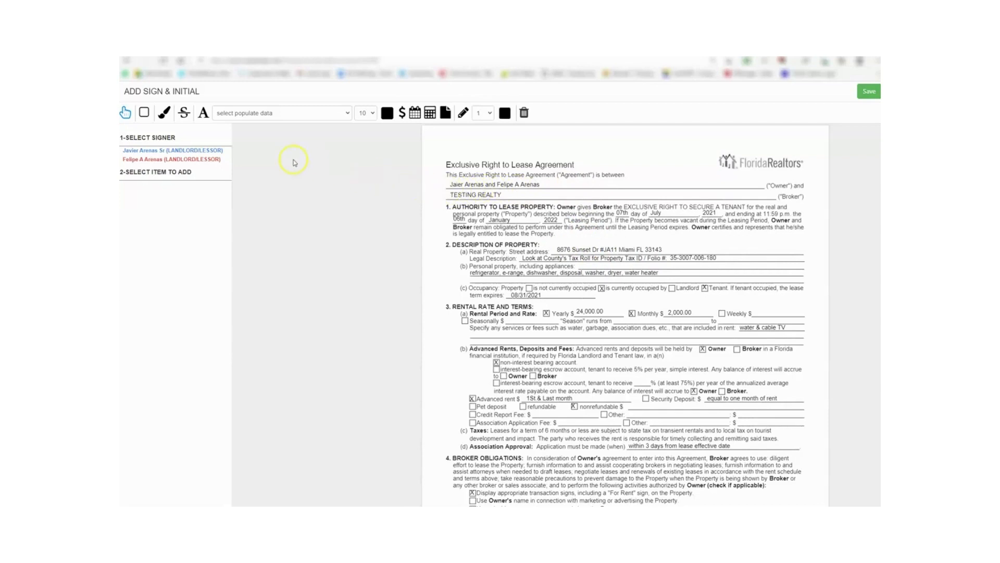
{"action": "left_click", "coordinate": [203, 112]}
{"action": "left_click", "coordinate": [449, 184]}
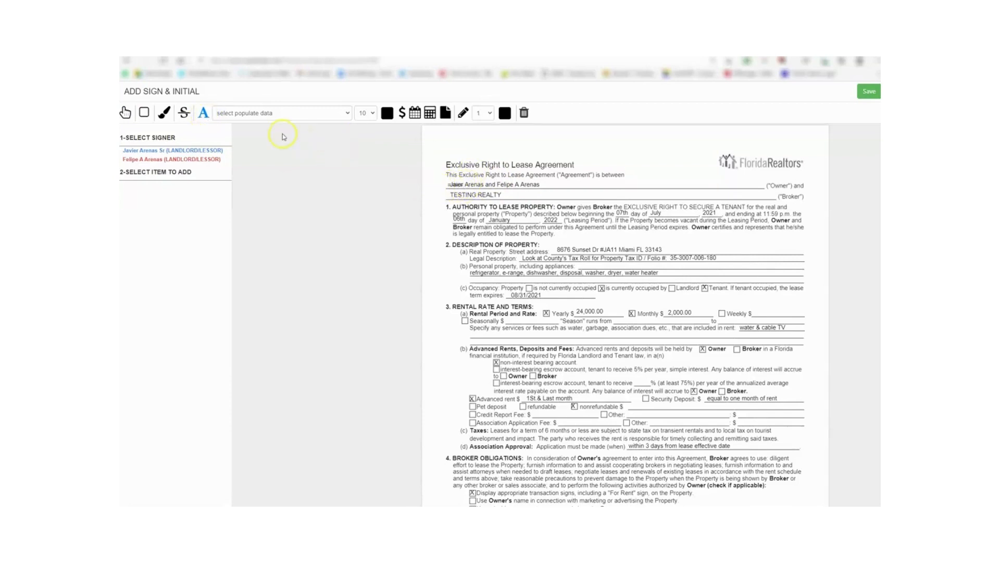
{"action": "left_click", "coordinate": [203, 116]}
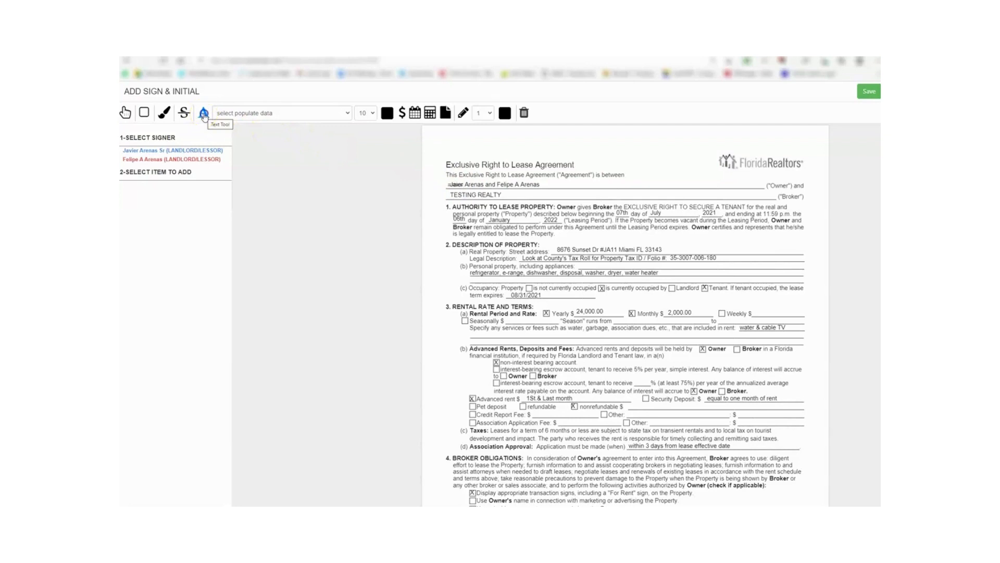
{"action": "left_click", "coordinate": [427, 186]}
{"action": "left_click", "coordinate": [588, 279]}
{"action": "scroll", "coordinate": [588, 280], "scroll_direction": "down", "scroll_amount": 2}
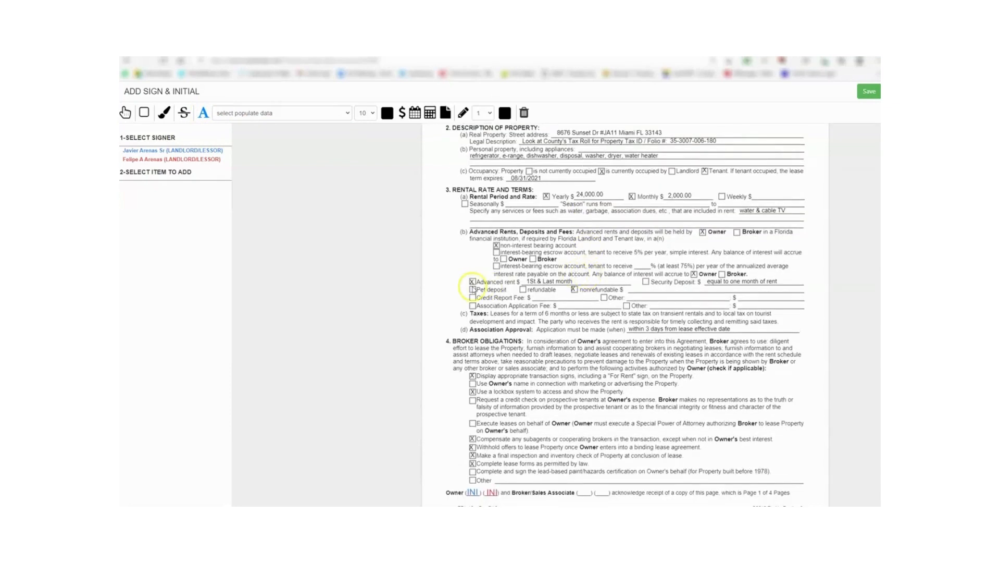
- Put an X in the Pet deposit box and enter 200.00 as the nonrefundable amount
{"action": "left_click", "coordinate": [203, 113]}
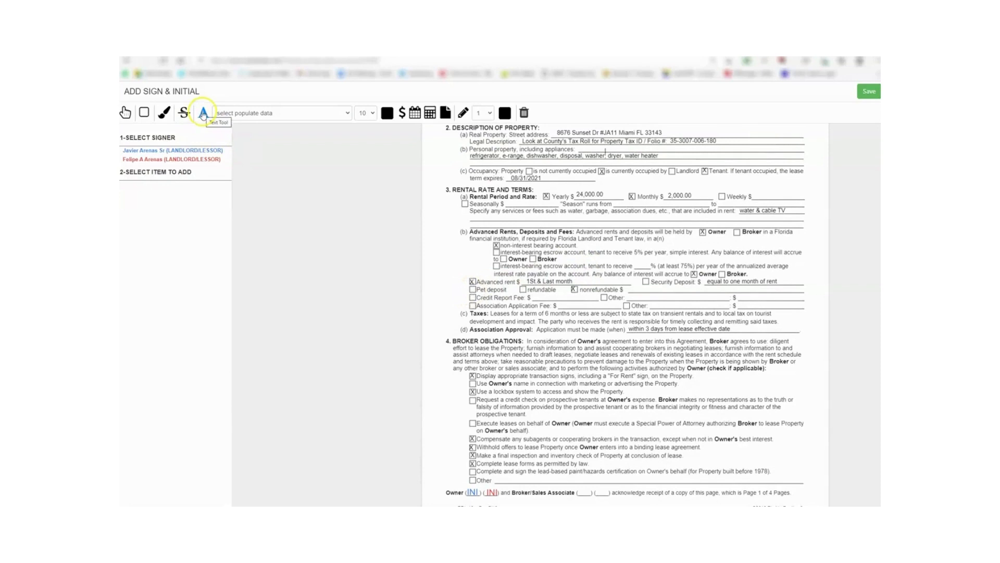
{"action": "left_click", "coordinate": [474, 298]}
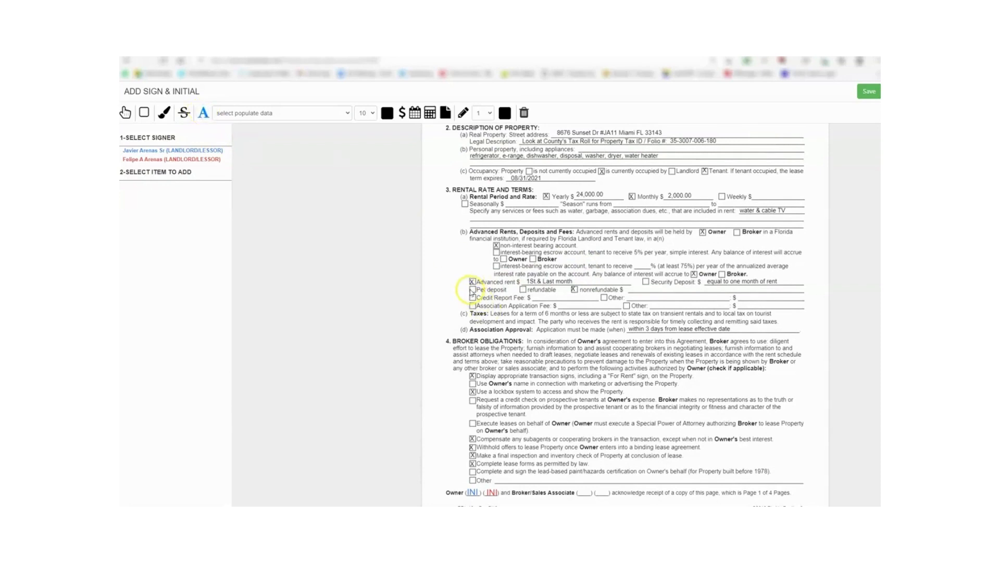
{"action": "left_click", "coordinate": [472, 289]}
{"action": "left_click", "coordinate": [402, 112]}
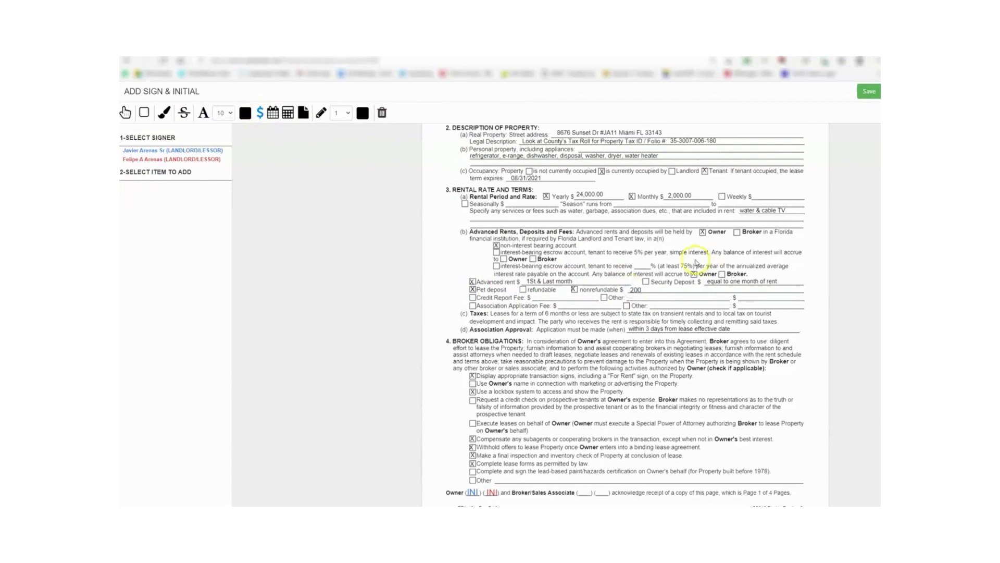
{"action": "type", "text": ".00"}
{"action": "scroll", "coordinate": [542, 299], "scroll_direction": "up", "scroll_amount": 3}
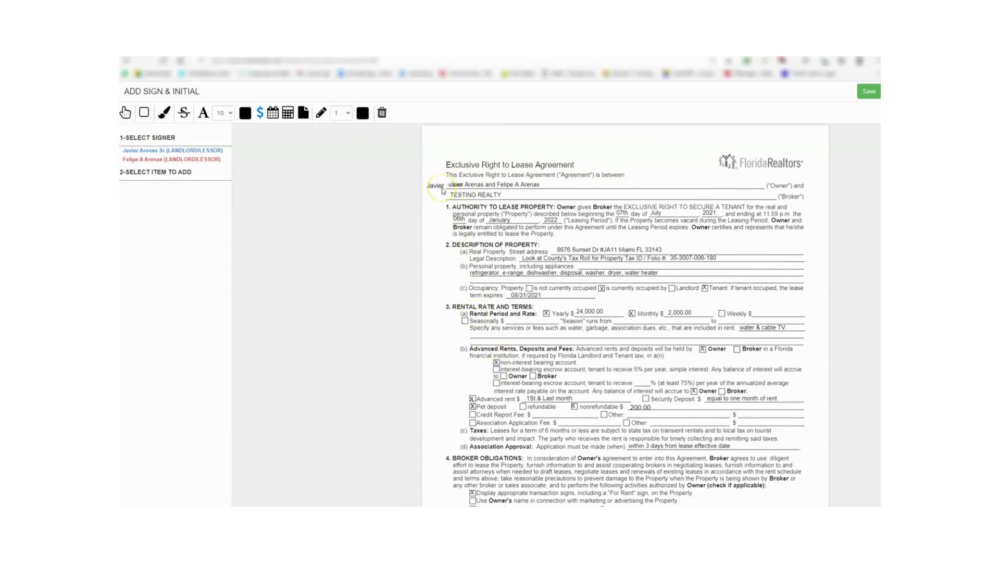
- Place the first landlord's initials by the title, and the second landlord's by TESTING REALTY and Pet deposit
{"action": "left_click", "coordinate": [143, 152]}
{"action": "left_click", "coordinate": [134, 194]}
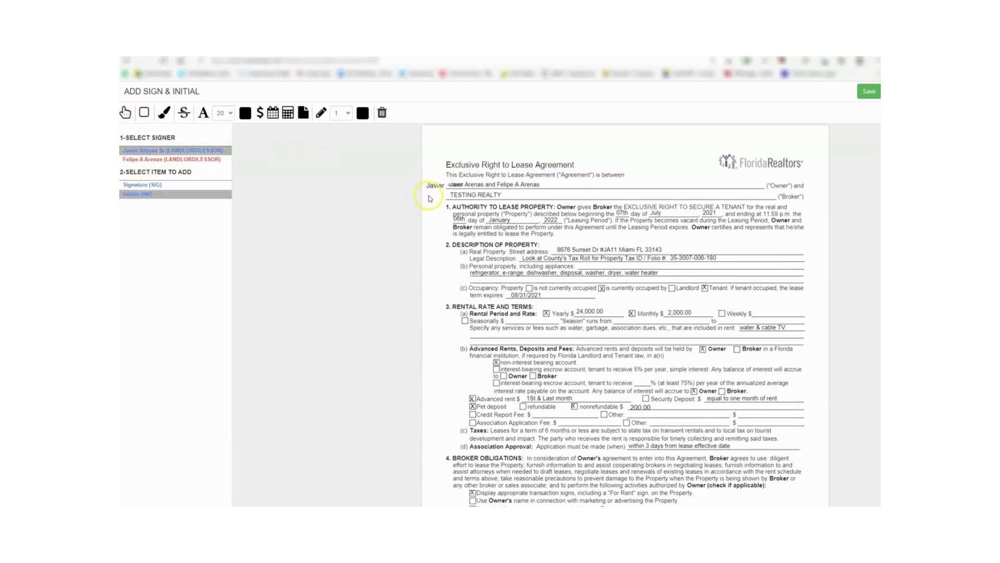
{"action": "left_click", "coordinate": [431, 169]}
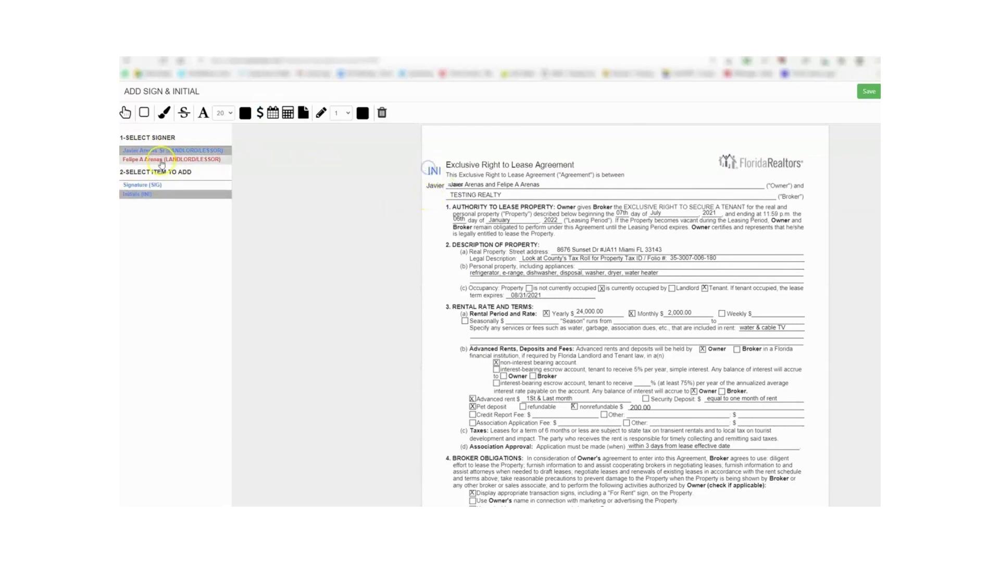
{"action": "left_click", "coordinate": [161, 159]}
{"action": "left_click", "coordinate": [135, 194]}
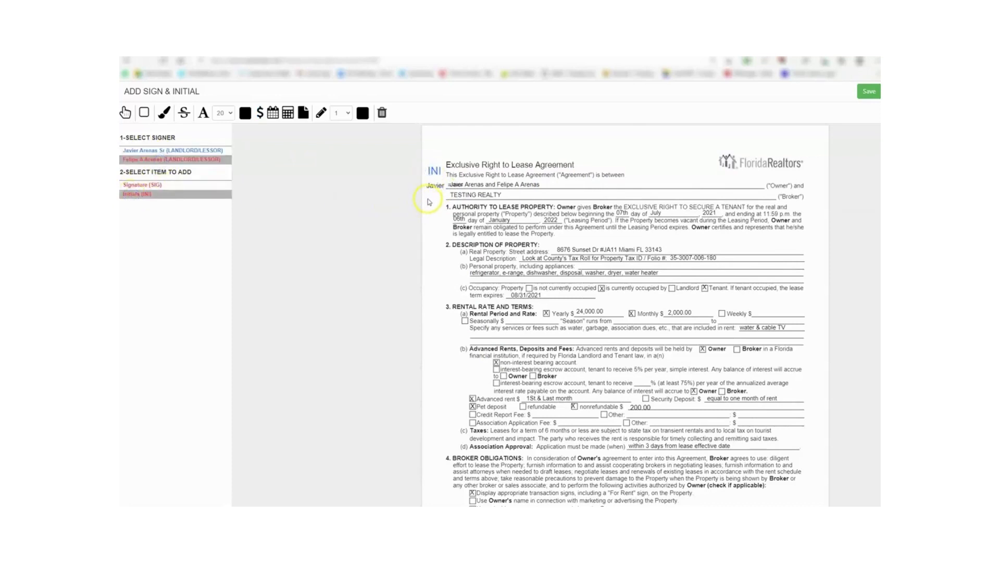
{"action": "left_click", "coordinate": [429, 202]}
{"action": "left_click", "coordinate": [434, 409]}
- Add the first landlord's initials by the Pet deposit line and save the prompts
{"action": "left_click", "coordinate": [147, 149]}
{"action": "left_click", "coordinate": [137, 194]}
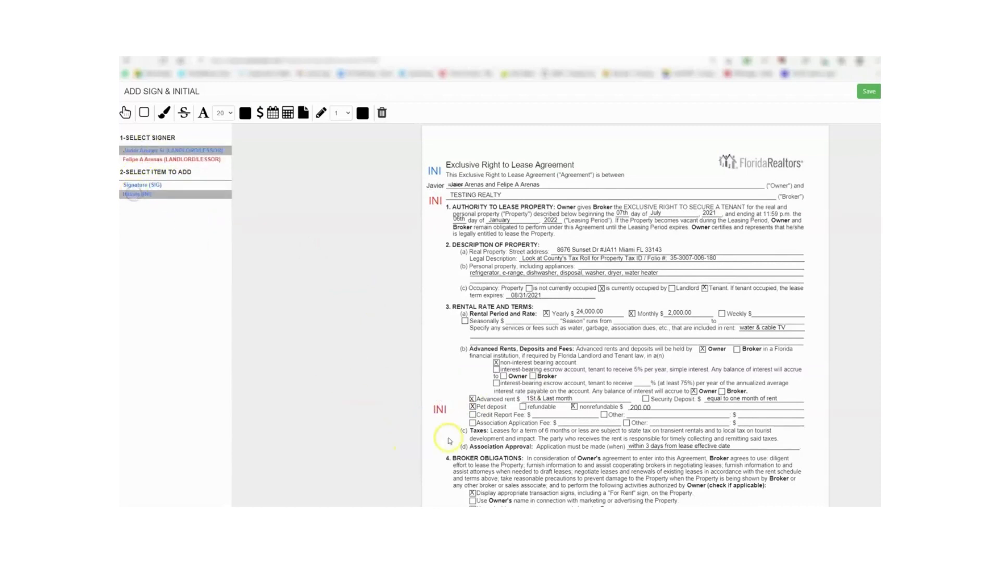
{"action": "left_click", "coordinate": [454, 410]}
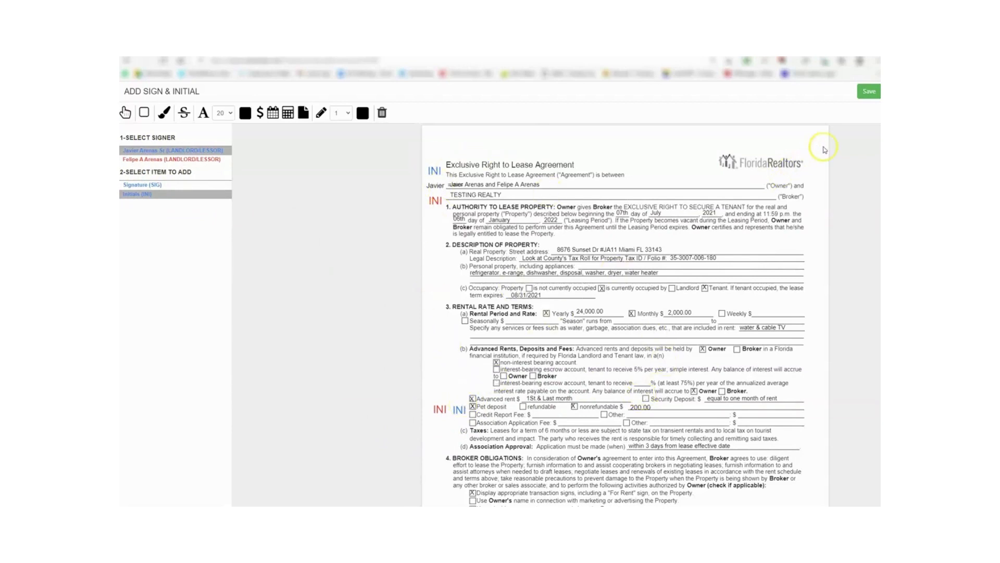
{"action": "scroll", "coordinate": [735, 259], "scroll_direction": "down", "scroll_amount": 4}
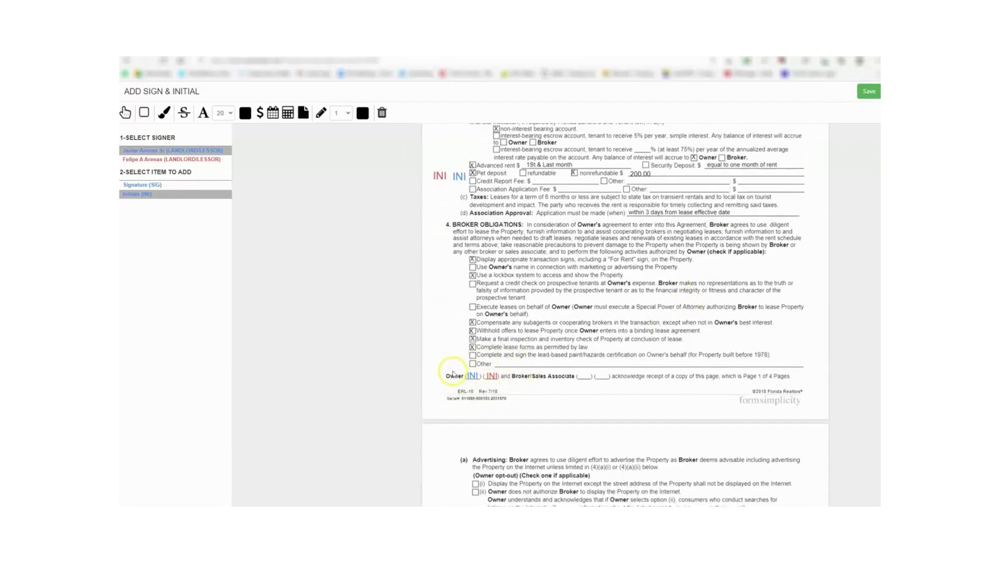
{"action": "scroll", "coordinate": [576, 351], "scroll_direction": "down", "scroll_amount": 2}
{"action": "scroll", "coordinate": [578, 261], "scroll_direction": "up", "scroll_amount": 6}
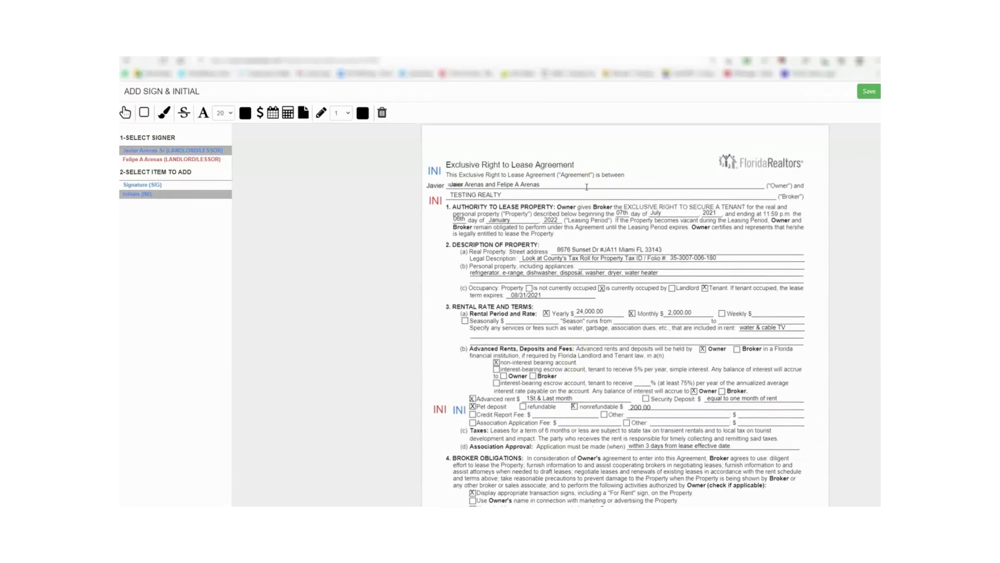
{"action": "left_click", "coordinate": [868, 92]}
- Close the document editor and resend the corrected envelope #1 for e-signature
{"action": "left_click", "coordinate": [433, 318]}
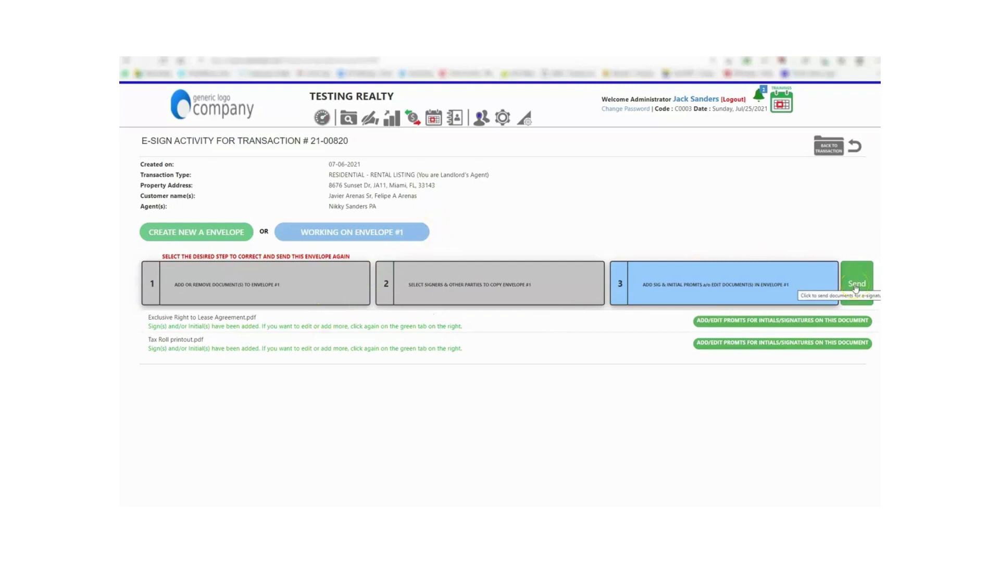
{"action": "left_click", "coordinate": [860, 287]}
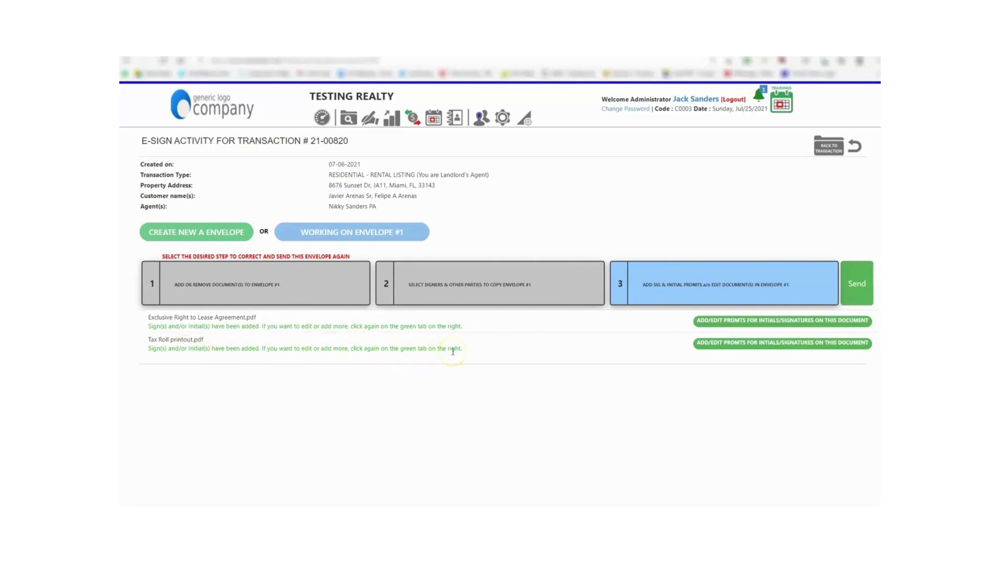
{"action": "left_click", "coordinate": [857, 283]}
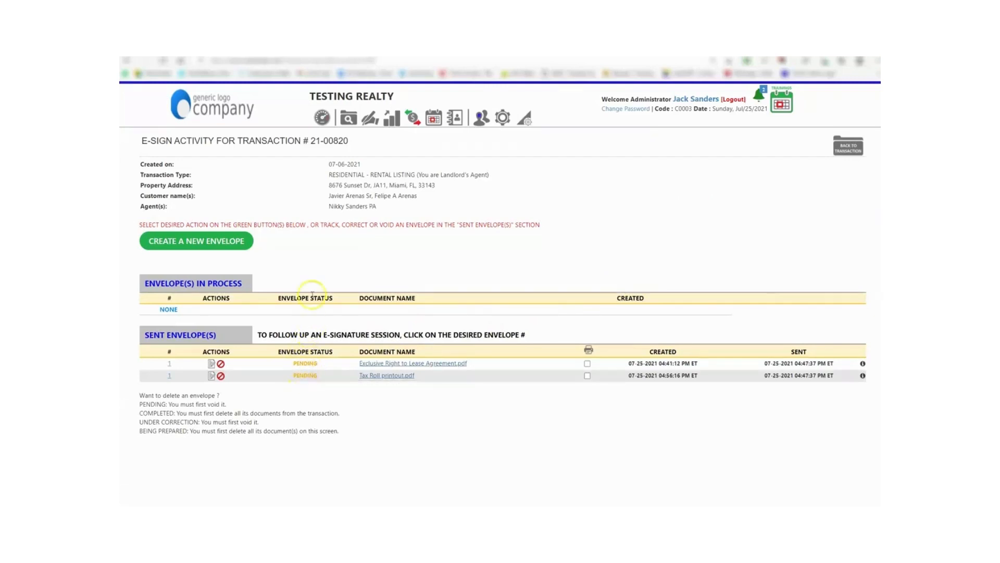
- In the Gmail inbox, open the '(Corrected)' e-sign request and follow its review-and-sign link
{"action": "left_click", "coordinate": [271, 51]}
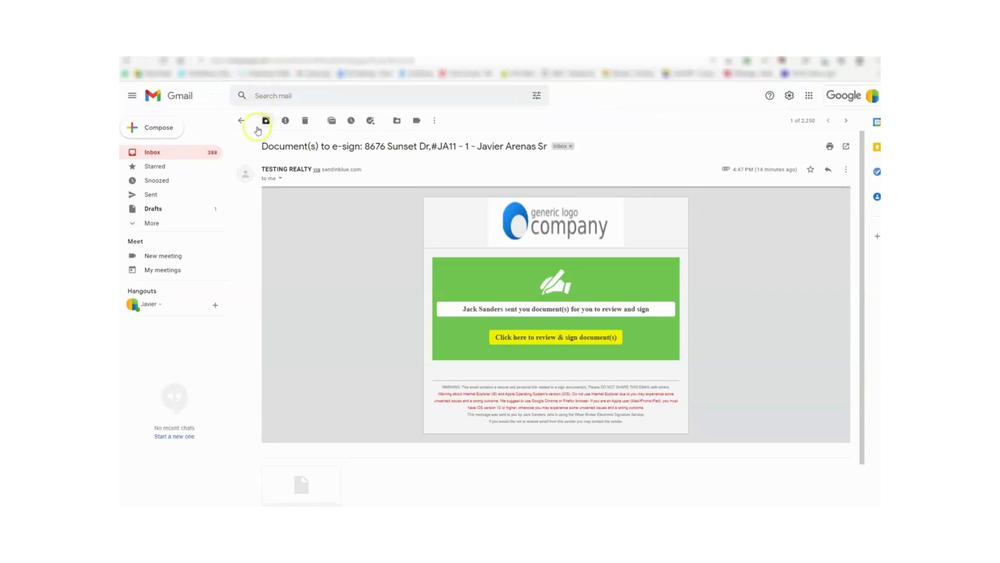
{"action": "left_click", "coordinate": [241, 121]}
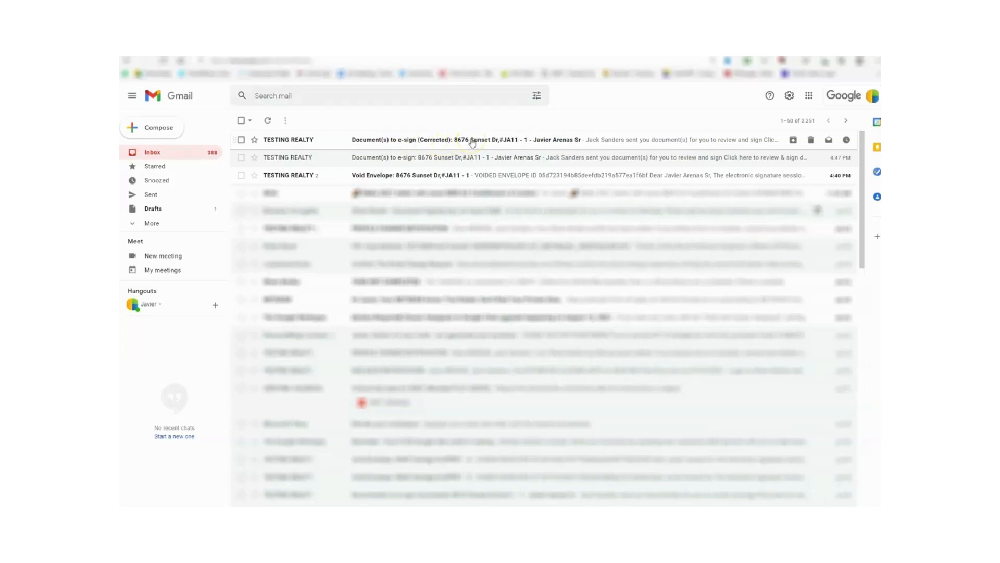
{"action": "left_click", "coordinate": [472, 142]}
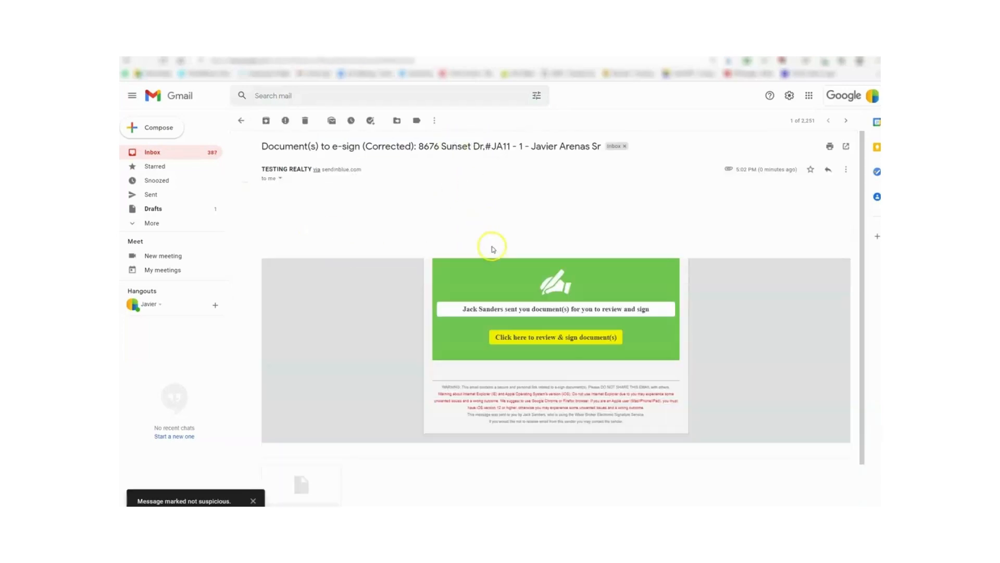
{"action": "left_click", "coordinate": [515, 337]}
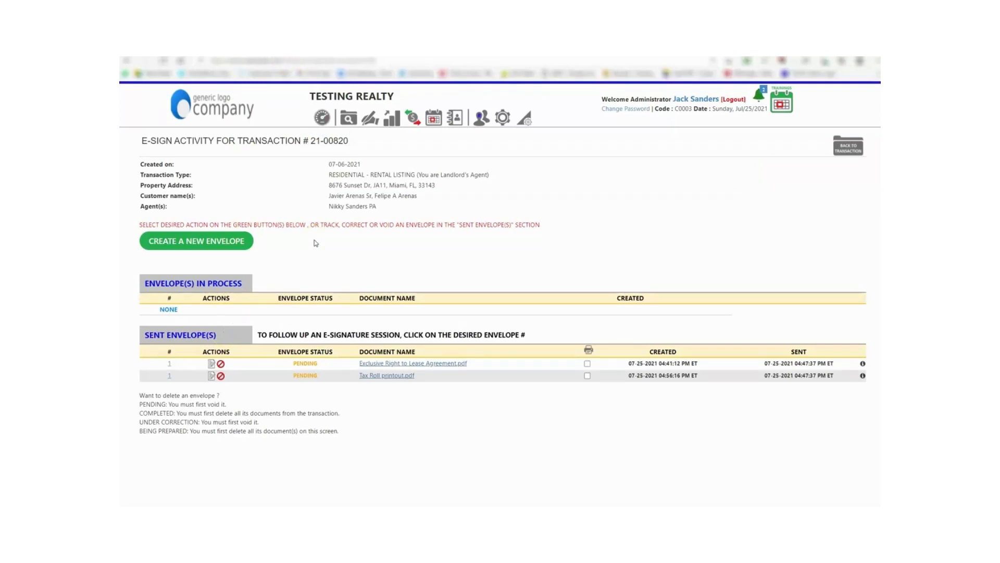
- Return to the E-Sign Activity page showing transaction 21-00820's pending envelopes
{"action": "left_click", "coordinate": [314, 245]}
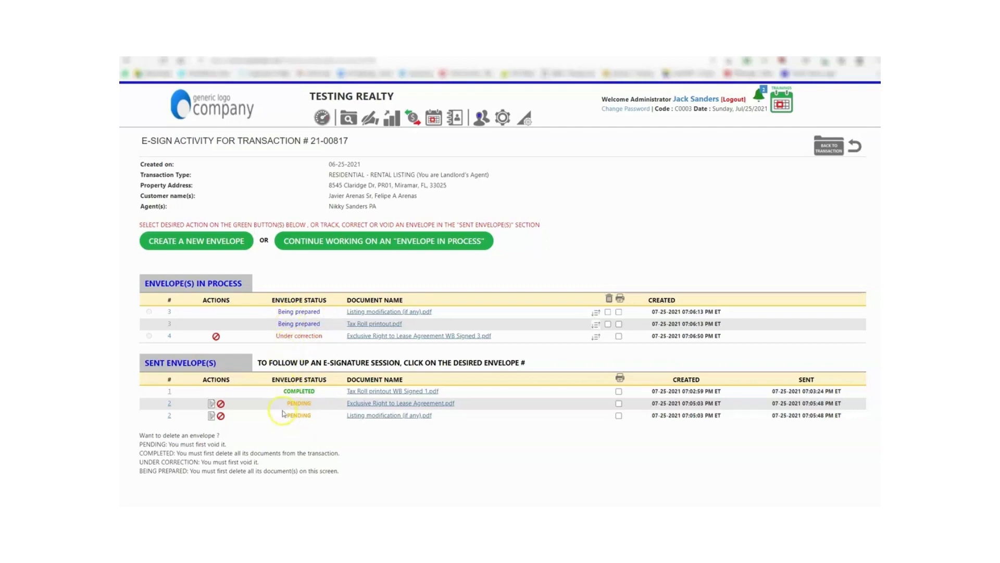
- Select envelope 3's two Being prepared documents and delete them
{"action": "mouse_move", "coordinate": [292, 321]}
{"action": "left_click", "coordinate": [607, 312]}
{"action": "left_click", "coordinate": [607, 323]}
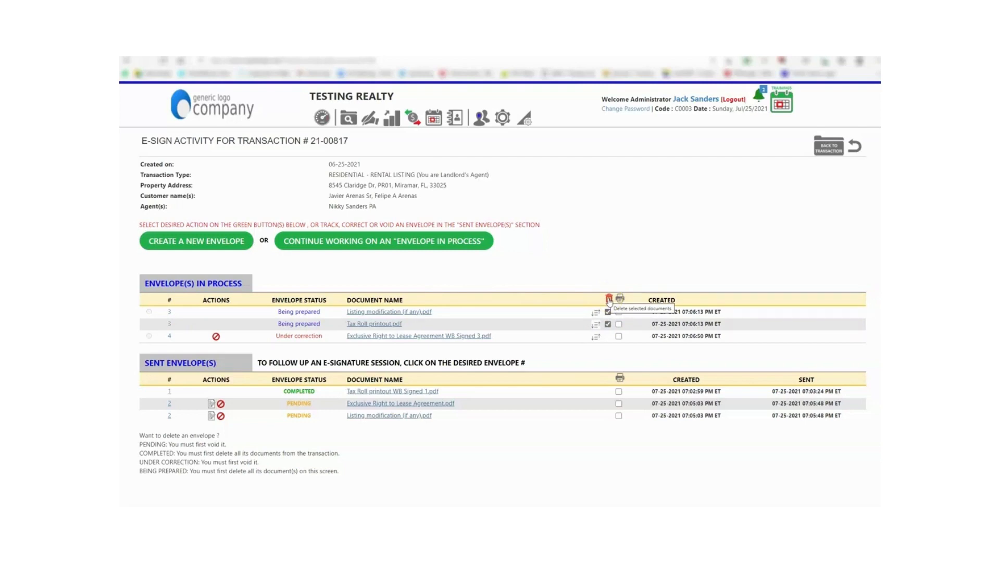
{"action": "left_click", "coordinate": [609, 300]}
{"action": "left_click", "coordinate": [547, 323]}
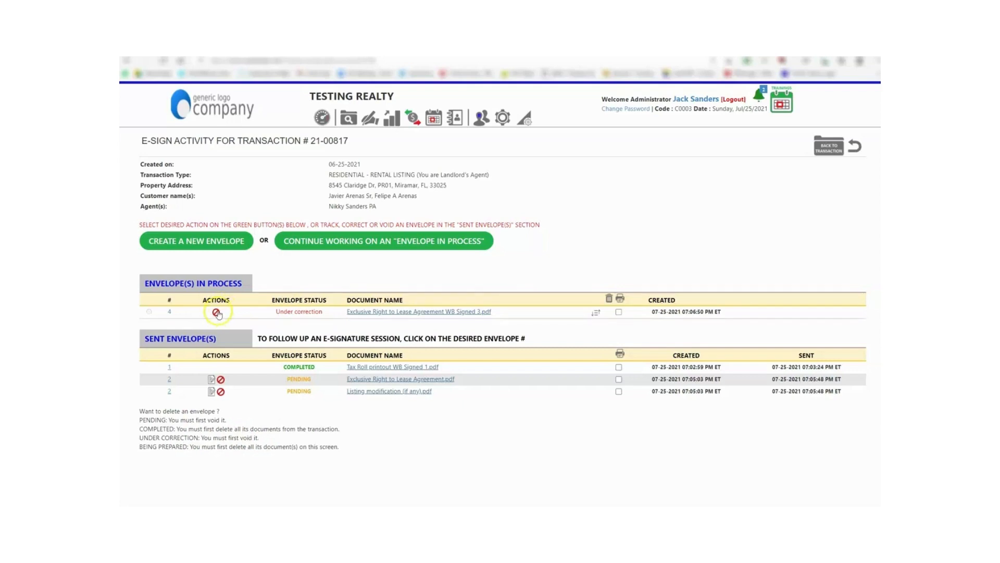
- Void envelope #4's lease agreement under correction, then delete the voided envelope
{"action": "left_click", "coordinate": [215, 313]}
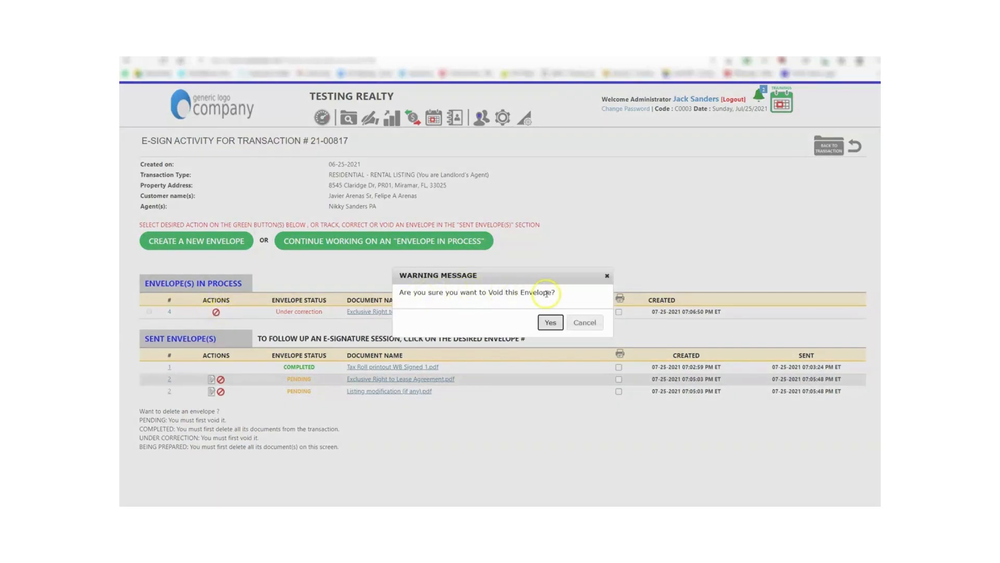
{"action": "left_click", "coordinate": [549, 323]}
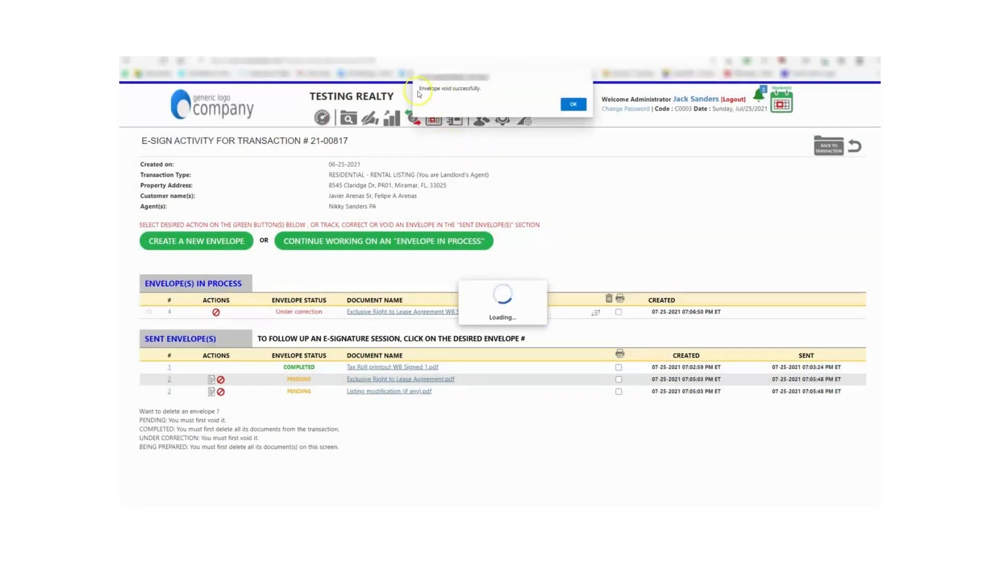
{"action": "left_click", "coordinate": [562, 104]}
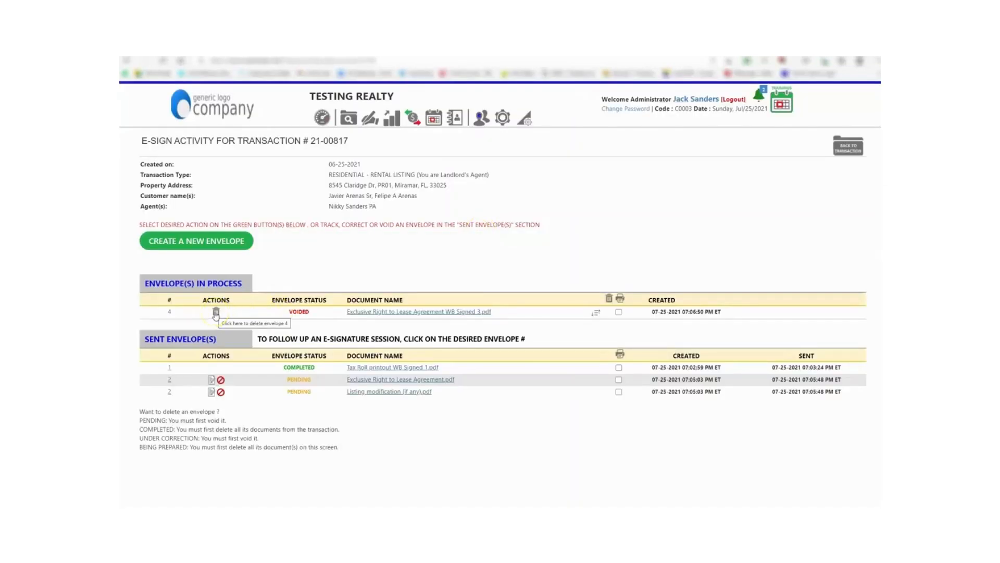
{"action": "left_click", "coordinate": [216, 312]}
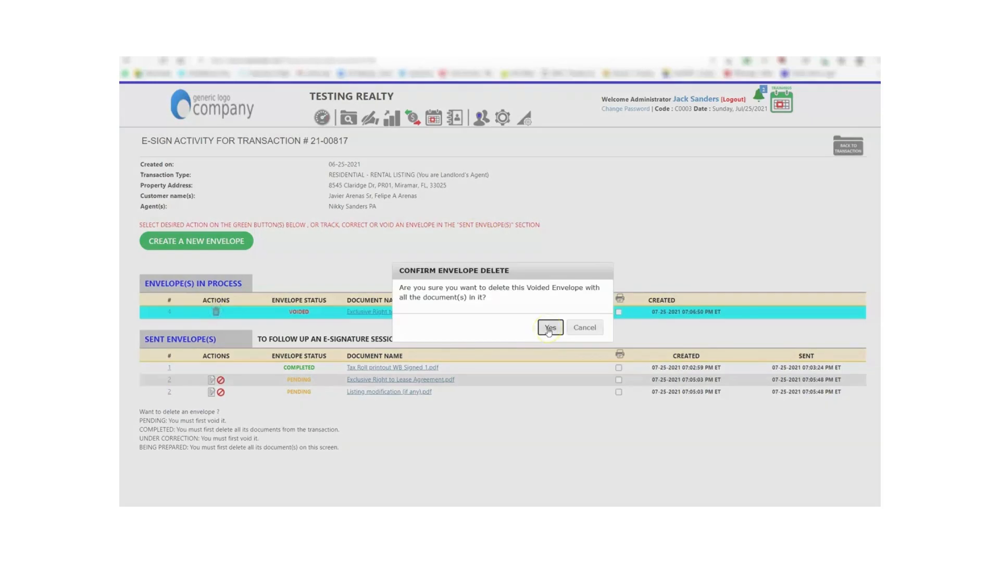
{"action": "left_click", "coordinate": [550, 328]}
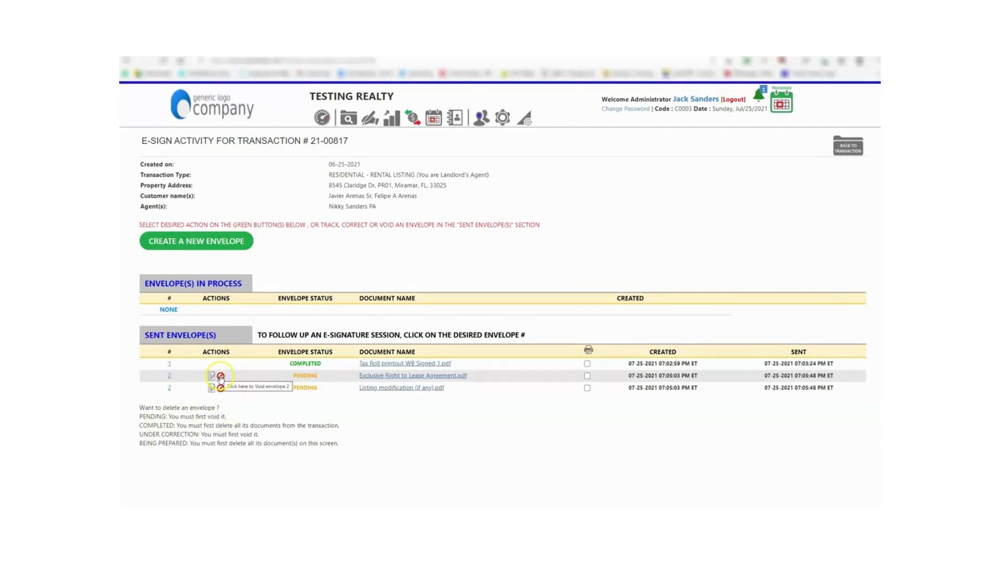
- Void pending envelope #2, then delete it along with its documents
{"action": "left_click", "coordinate": [221, 377]}
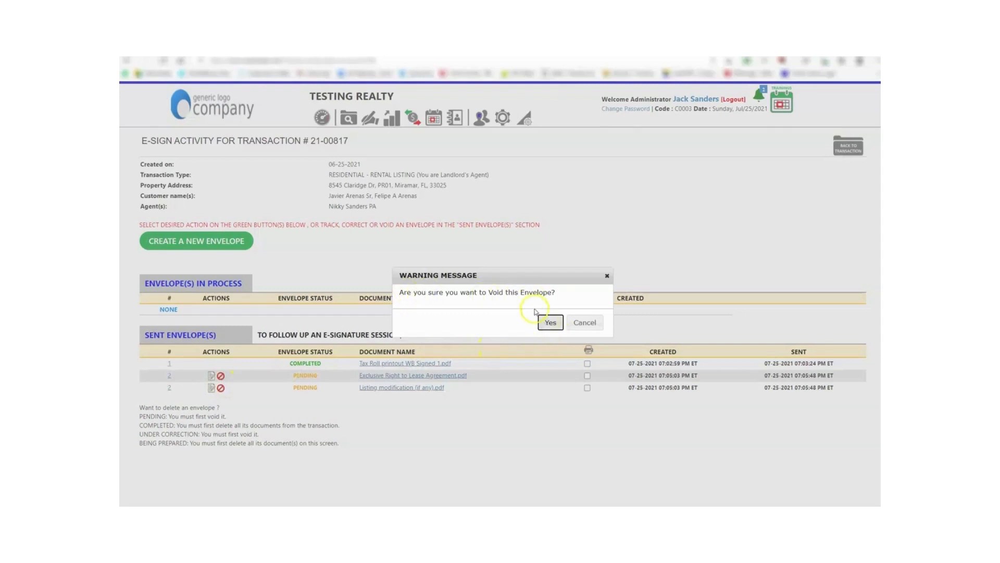
{"action": "left_click", "coordinate": [549, 323]}
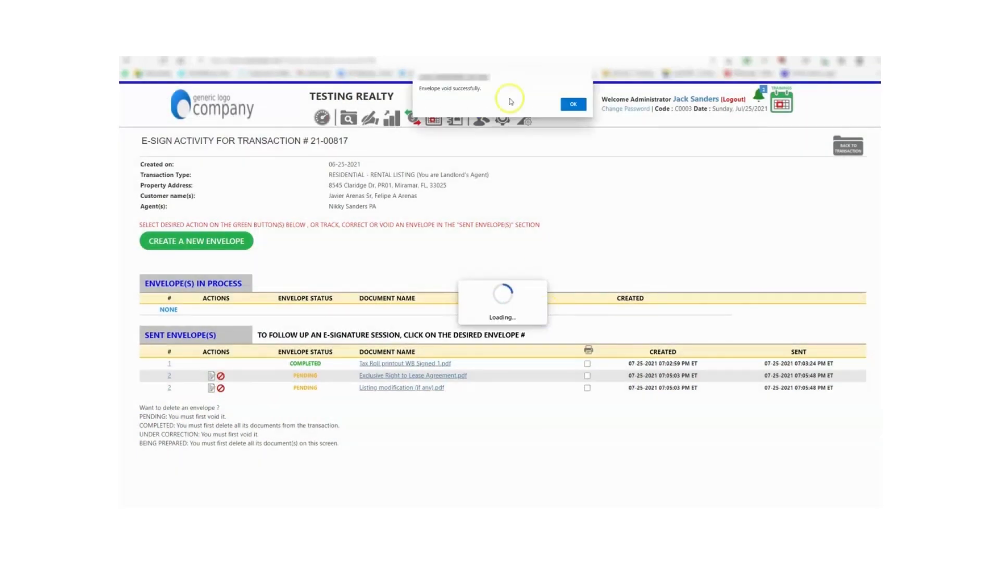
{"action": "left_click", "coordinate": [574, 105]}
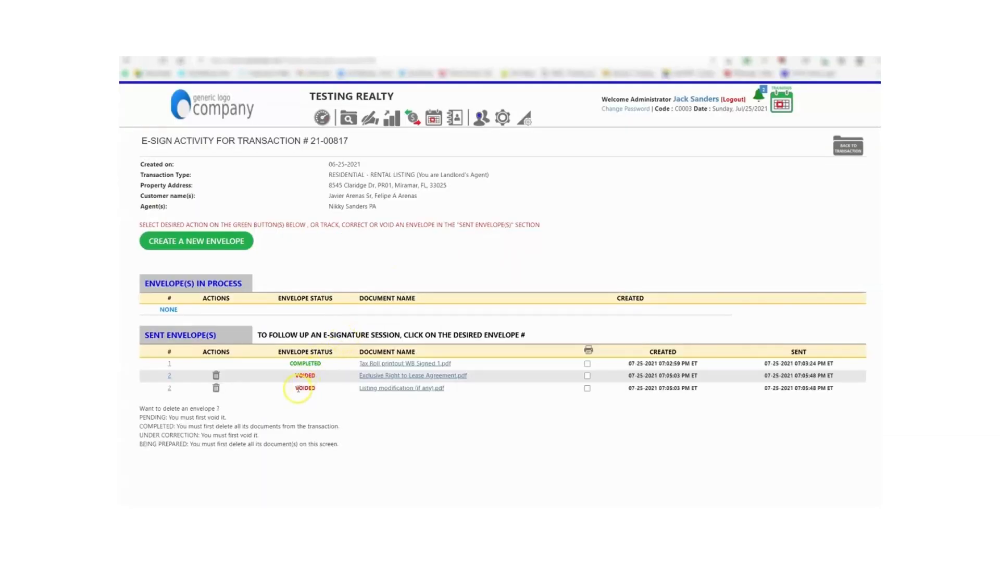
{"action": "left_click", "coordinate": [216, 376]}
{"action": "left_click", "coordinate": [546, 327]}
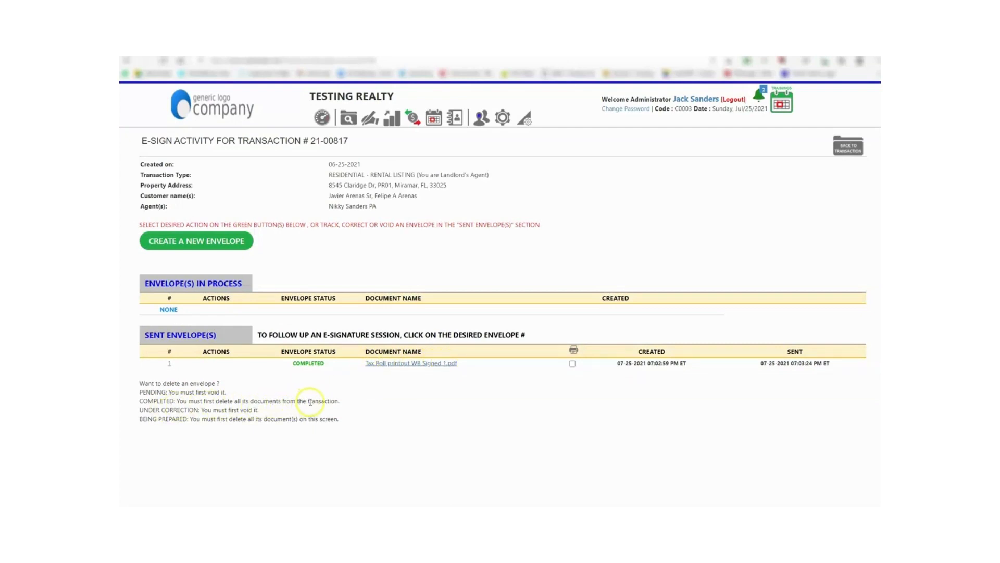
- Delete Tax Roll printout WB Signed 1.pdf from the transaction's uploaded documents list
{"action": "left_click", "coordinate": [844, 150]}
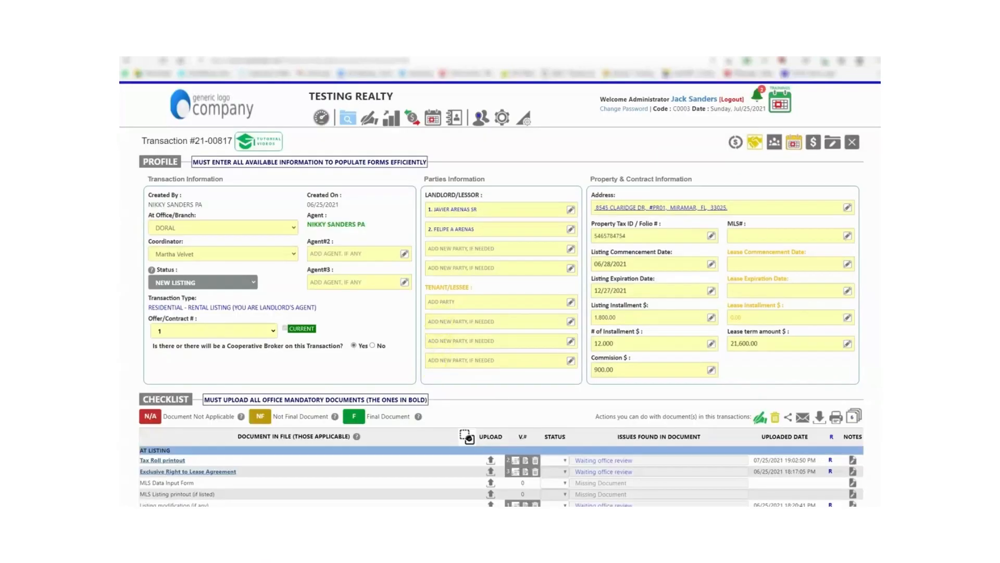
{"action": "scroll", "coordinate": [853, 288], "scroll_direction": "down", "scroll_amount": 3}
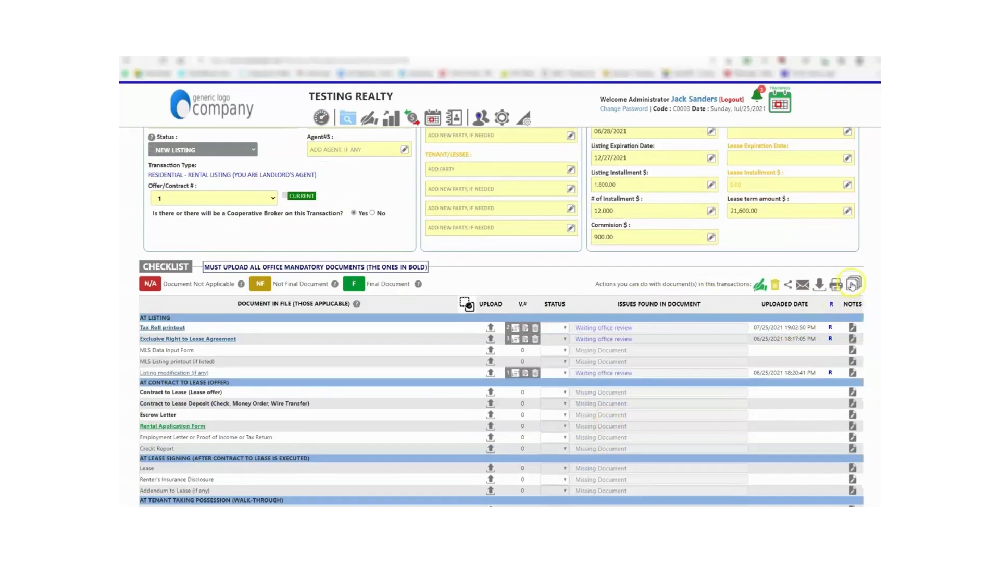
{"action": "left_click", "coordinate": [853, 285]}
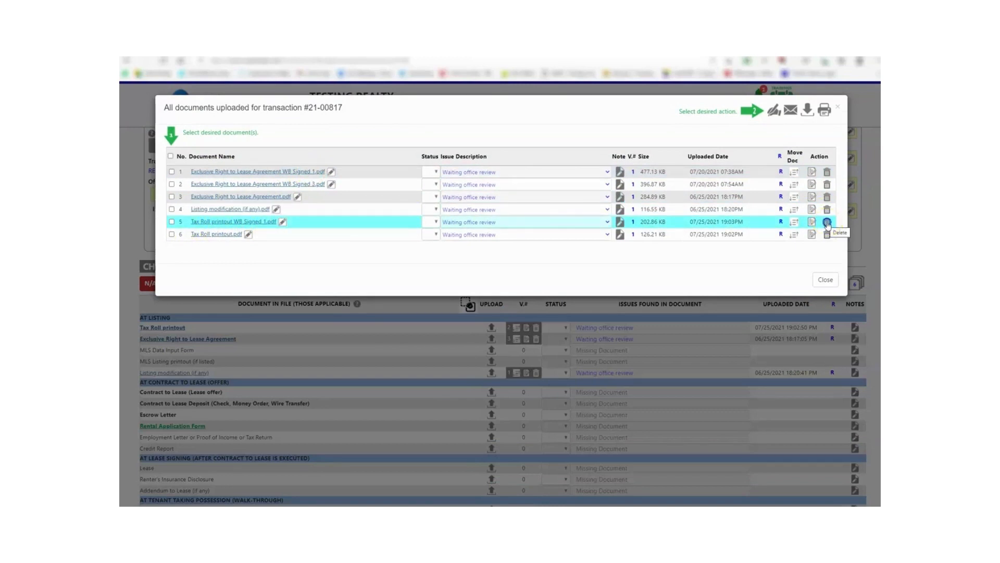
{"action": "left_click", "coordinate": [827, 223]}
{"action": "left_click", "coordinate": [542, 102]}
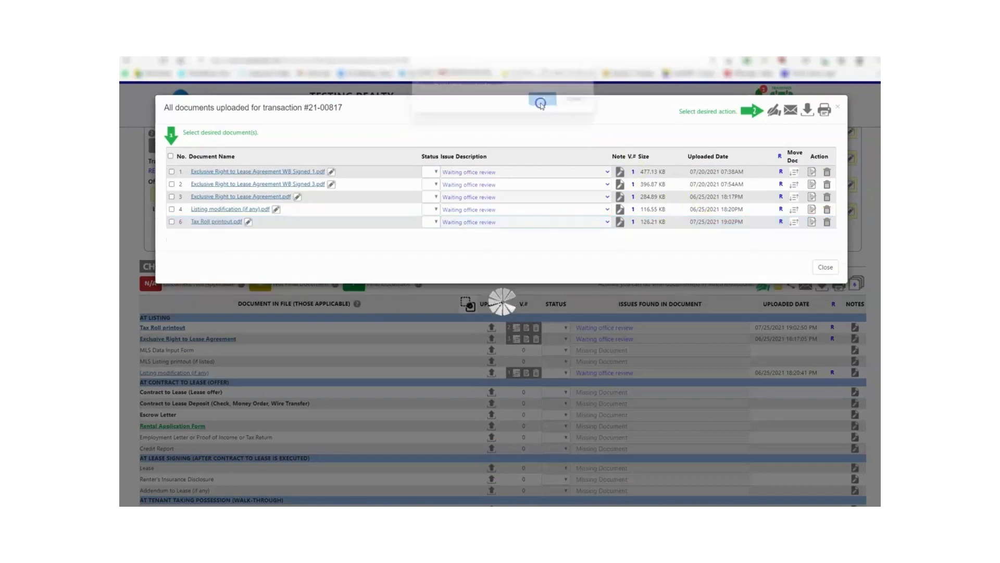
{"action": "left_click", "coordinate": [825, 267]}
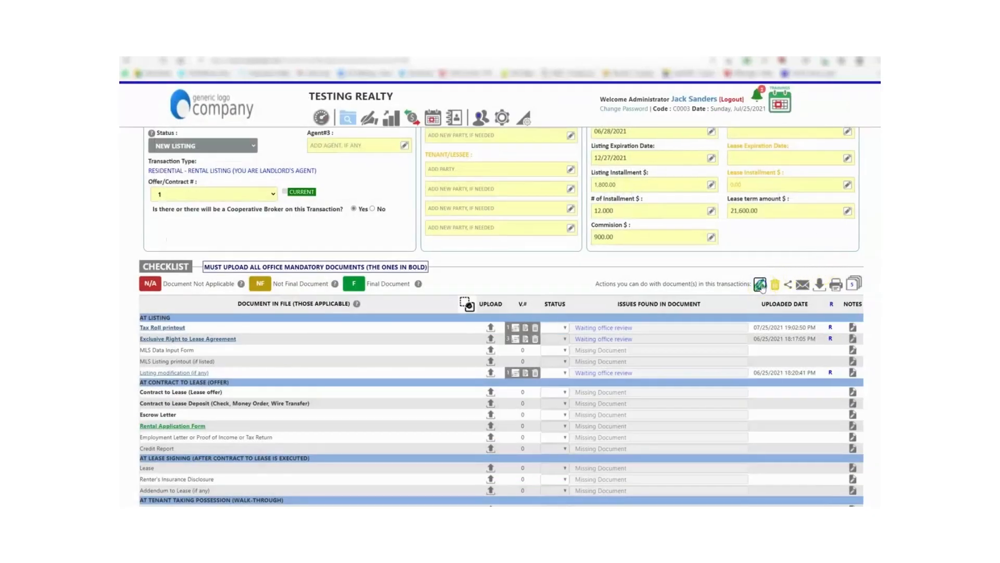
{"action": "left_click", "coordinate": [761, 285]}
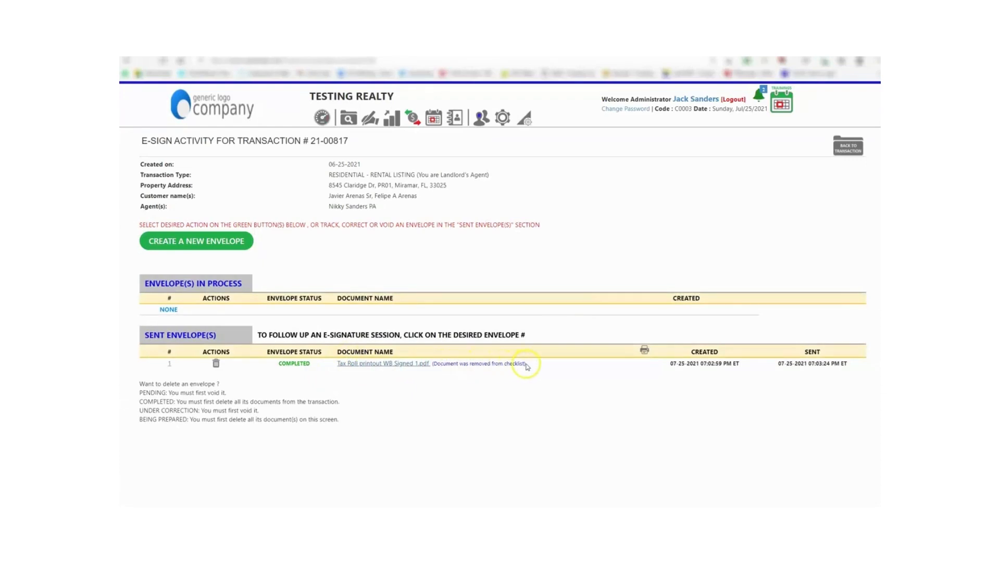
- Delete completed envelope #1 from Sent Envelopes on transaction 21-00817, confirming the deletion
{"action": "left_click", "coordinate": [217, 365]}
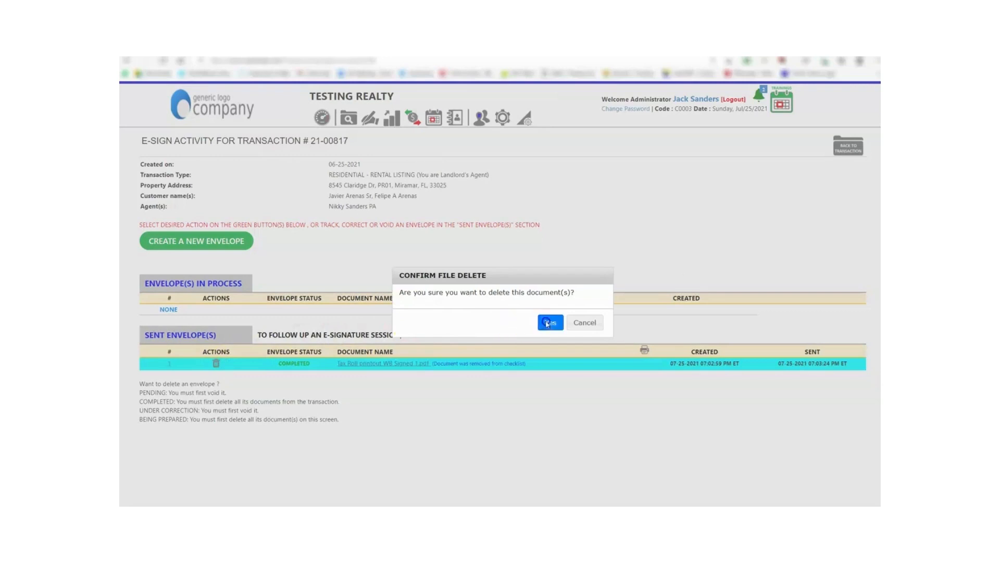
{"action": "left_click", "coordinate": [551, 322]}
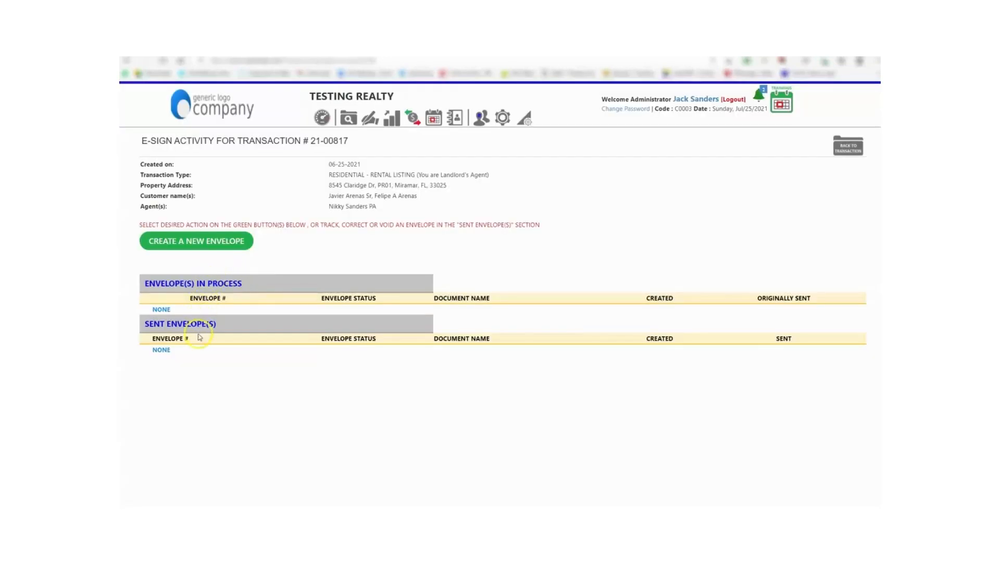